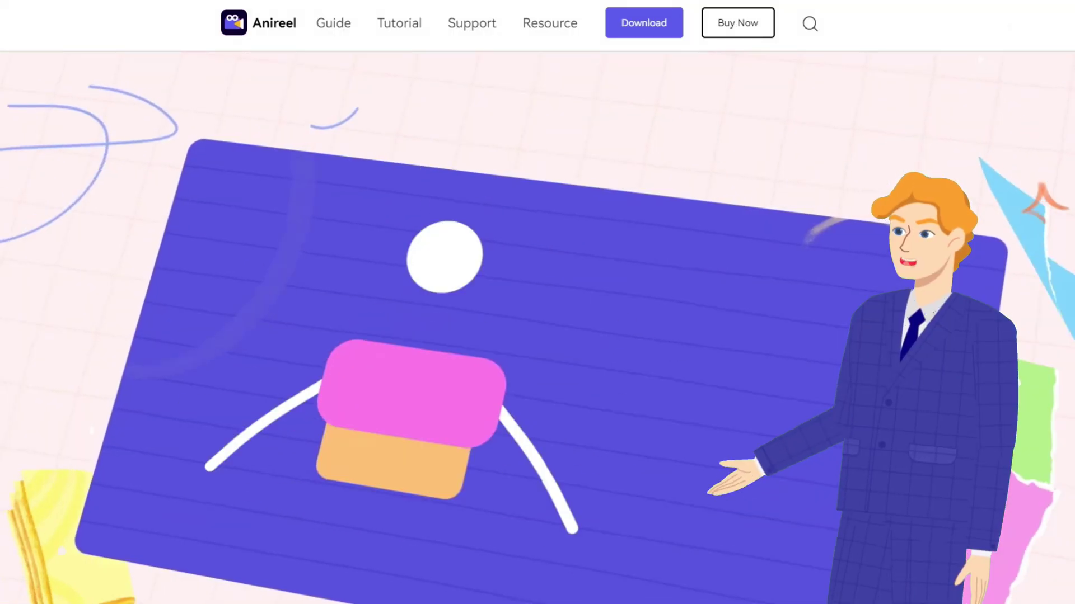
Look through the Anireel website's sections on customizable assets, animation features and use cases.
scroll(537, 328, down, 10)
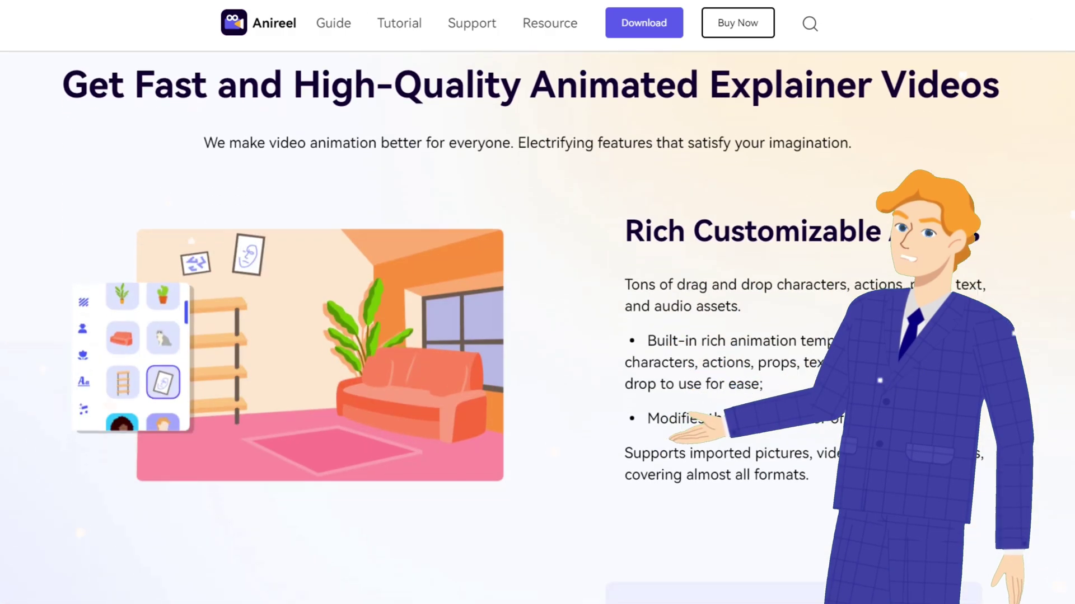
scroll(537, 328, down, 15)
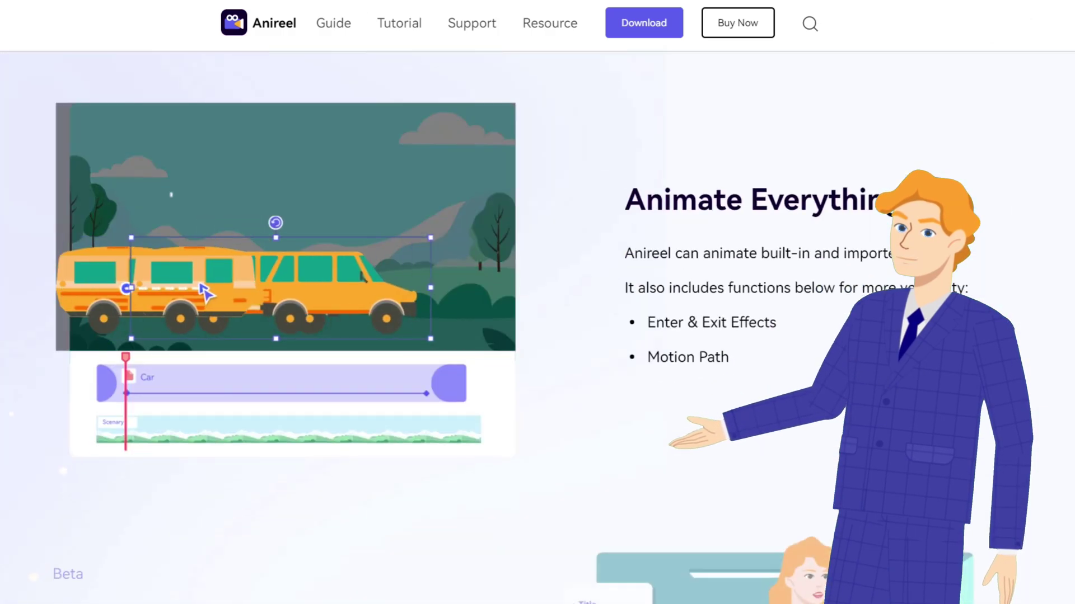
scroll(537, 327, down, 12)
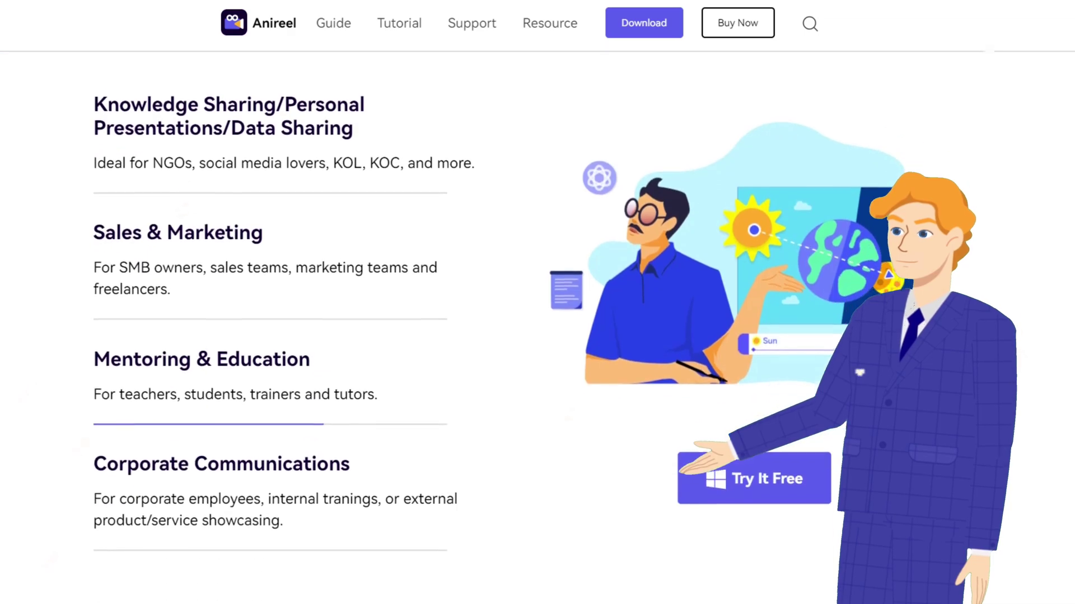
scroll(538, 327, down, 12)
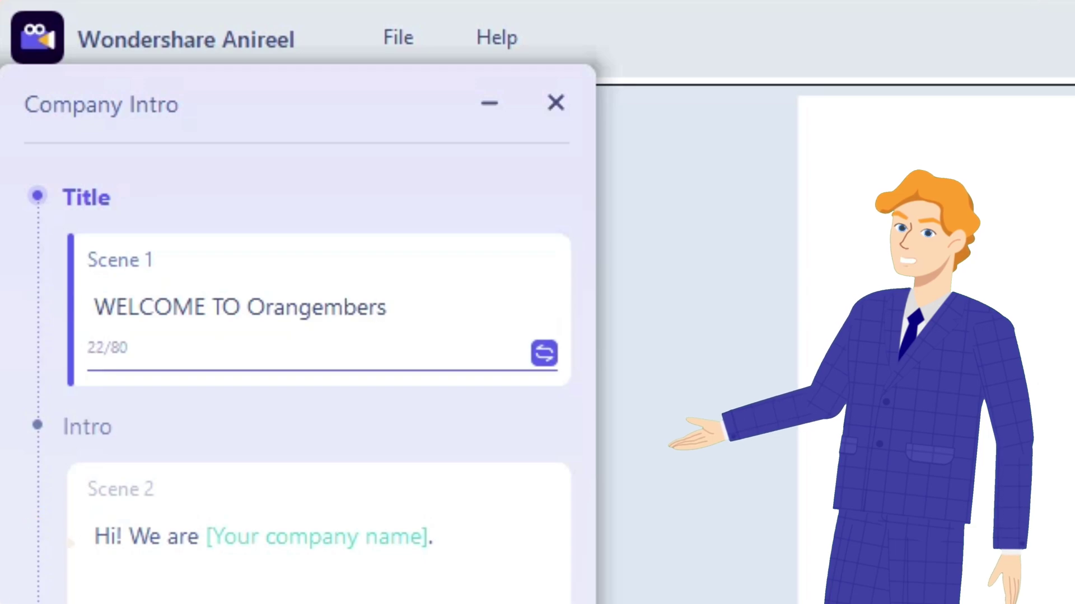
Fill in "Orangembers" as the company name in Scene 2 and make Scene 3 read "Confused about a certain edit?".
drag(206, 536, 433, 537)
text(Orangembers)
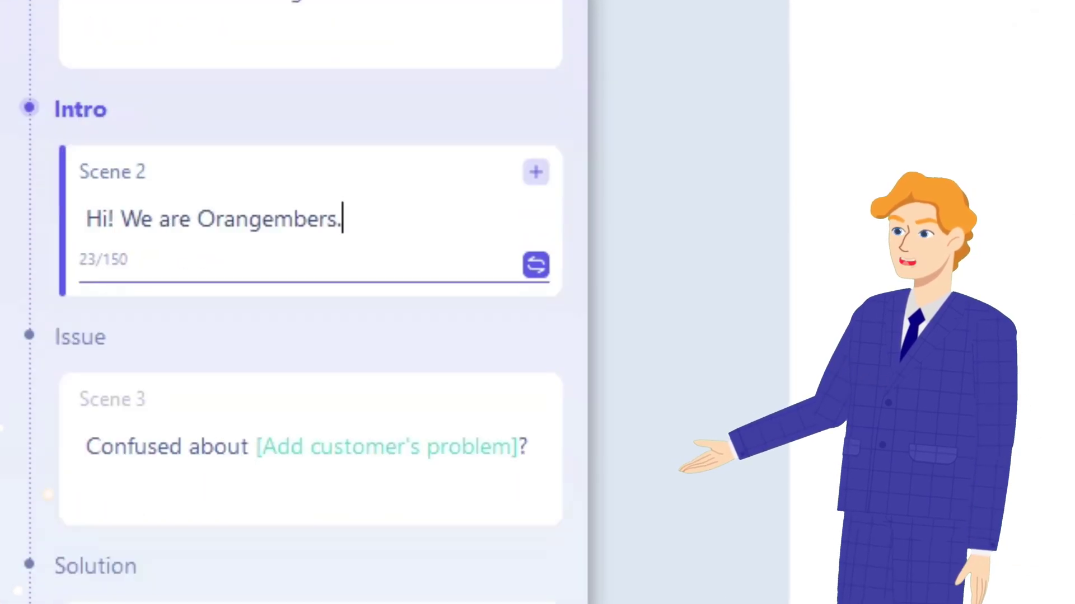
drag(255, 590, 516, 591)
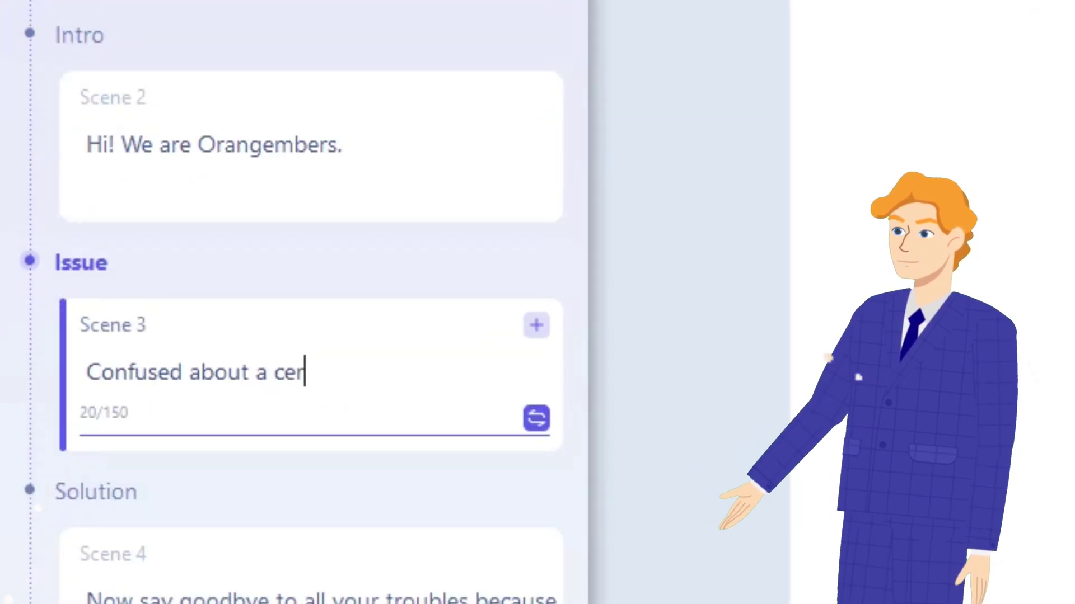
text(?)
key(Tab)
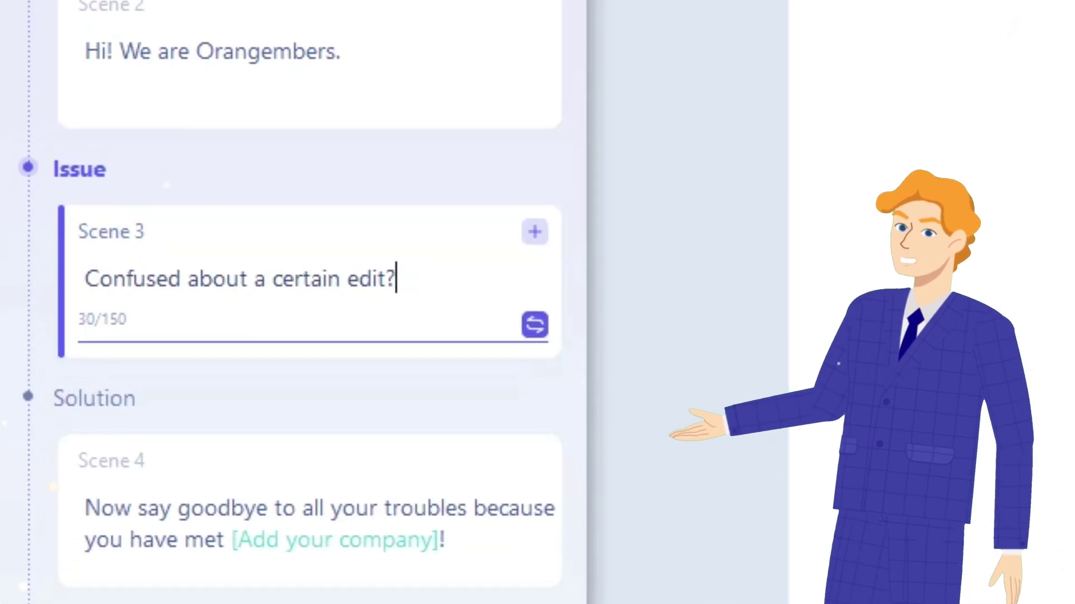
Enter "Orangembers" as the company in Scene 4 and "Our mission is to provide the best quality and convenient tutorials!" in Scene 5.
text(Or)
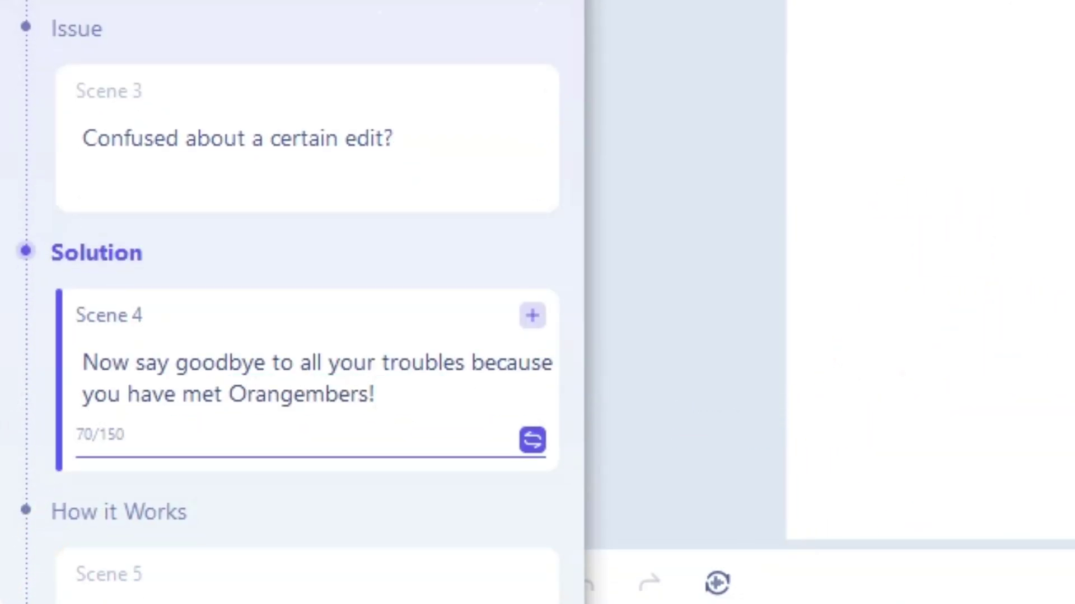
key(Tab)
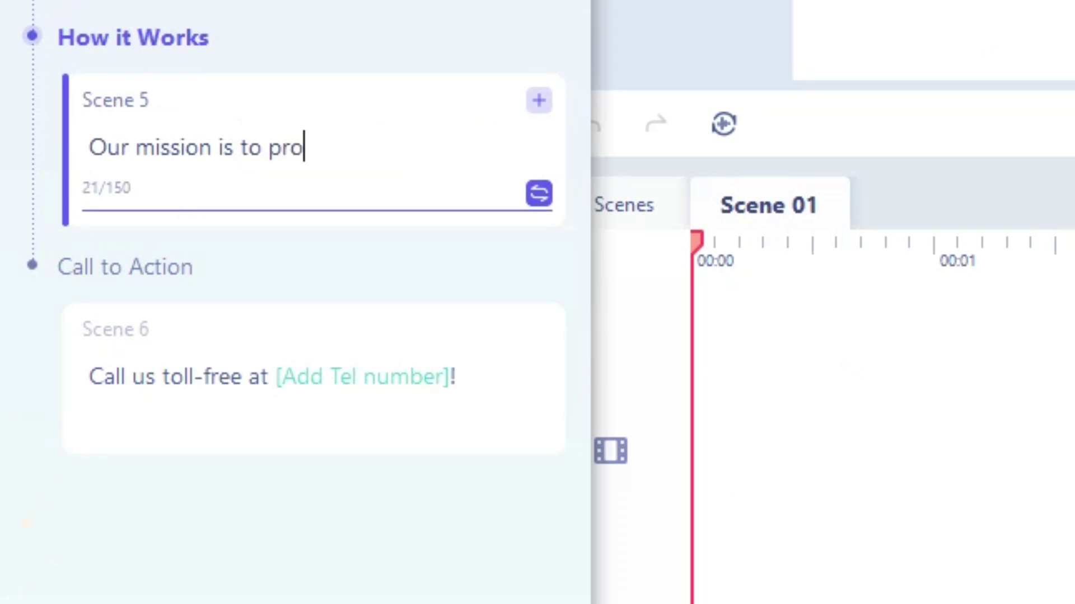
text(and convenient tutorials!)
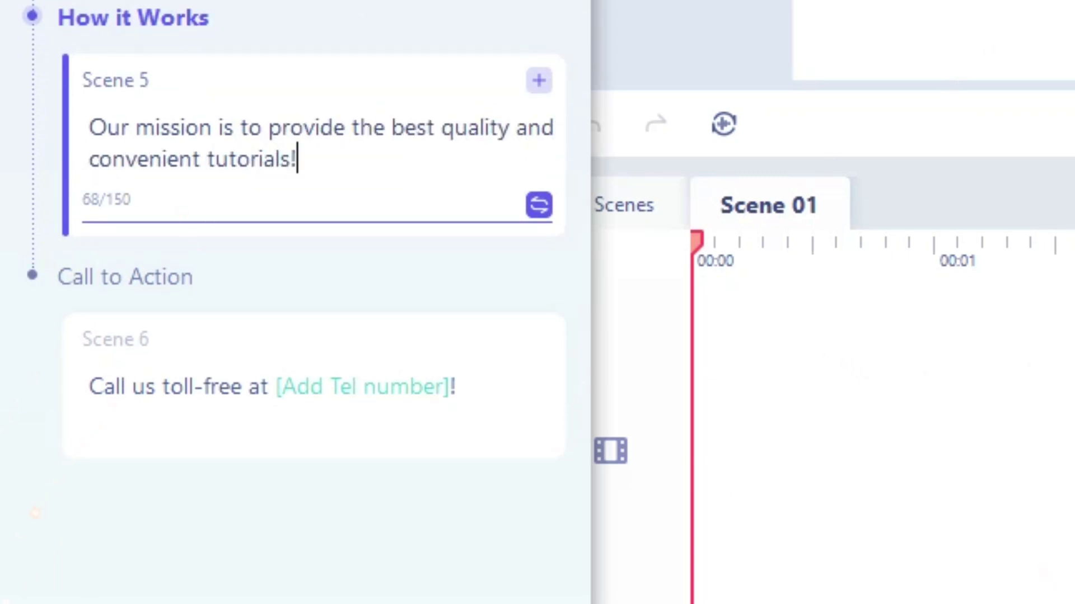
key(Tab)
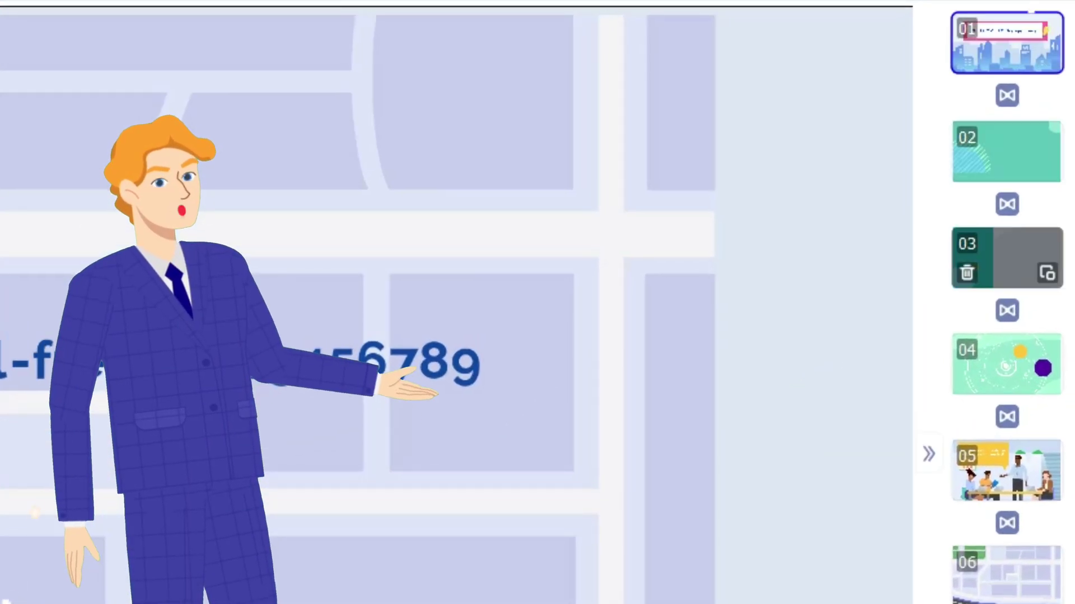
Add a new scene after scene 06 using the Remote Work template from the Office group, and play it.
scroll(1069, 324, down, 3)
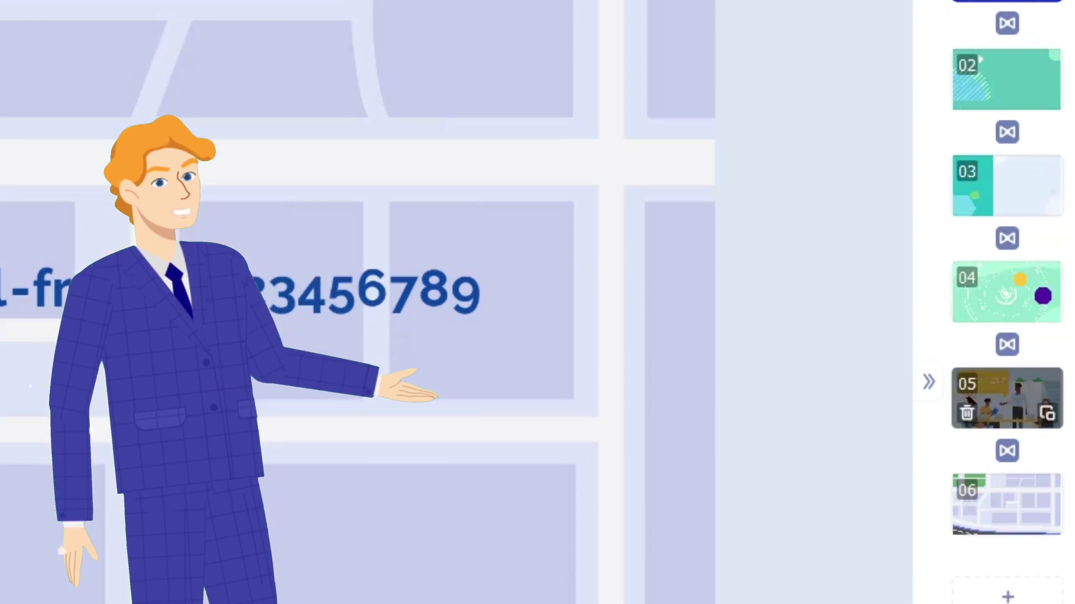
click(1007, 467)
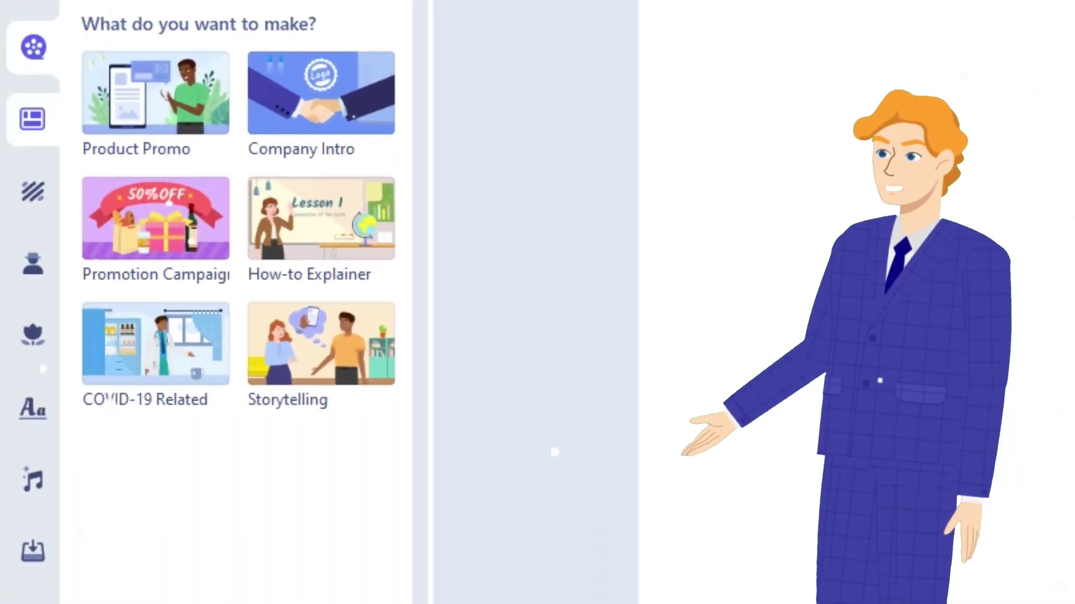
click(33, 119)
scroll(235, 302, down, 20)
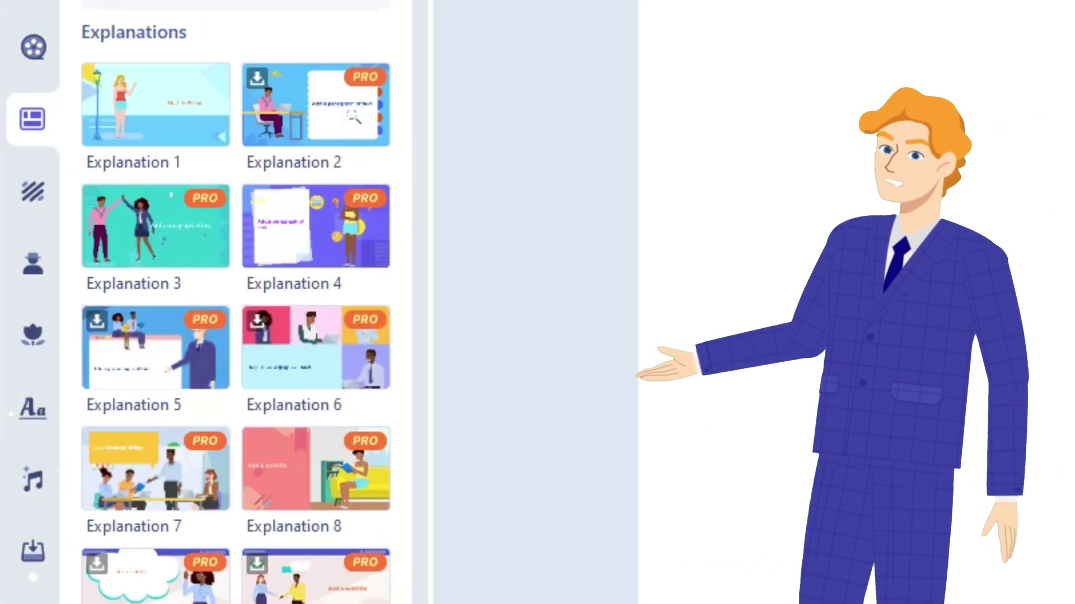
scroll(235, 302, down, 10)
scroll(235, 303, up, 15)
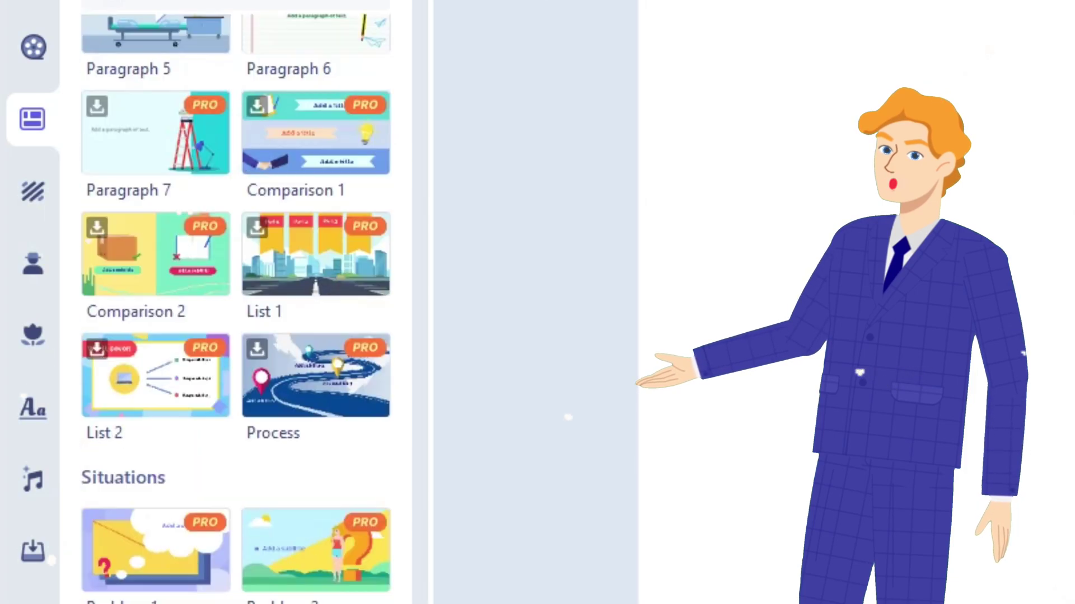
scroll(235, 302, up, 12)
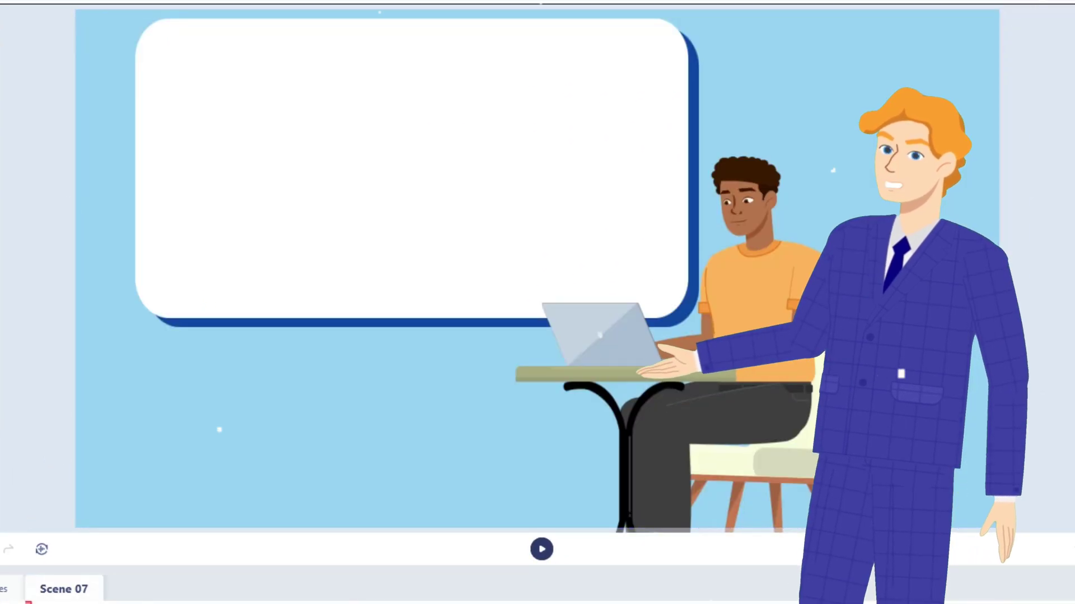
key(space)
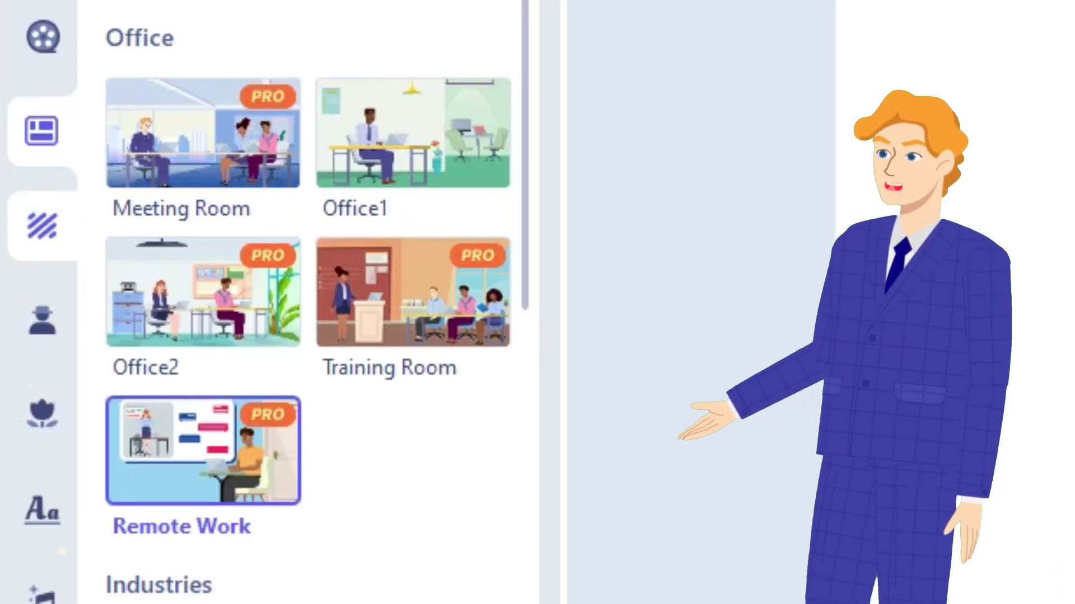
Browse the backgrounds and apply the outdoor sports court from the Locations group to Scene 08.
scroll(280, 302, down, 10)
scroll(278, 302, down, 20)
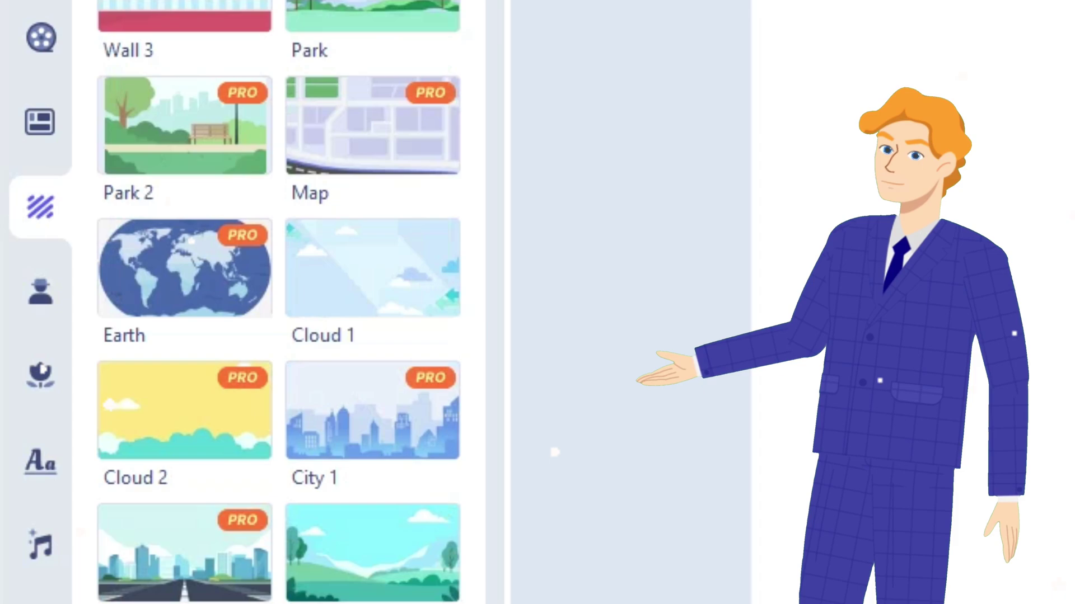
scroll(278, 302, down, 15)
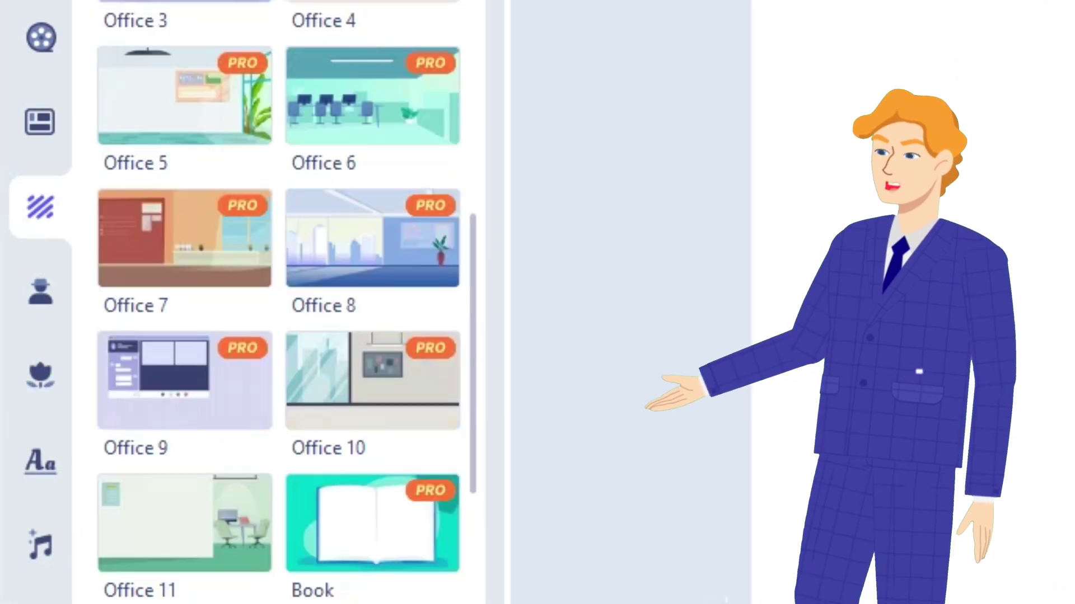
scroll(279, 302, up, 10)
click(185, 286)
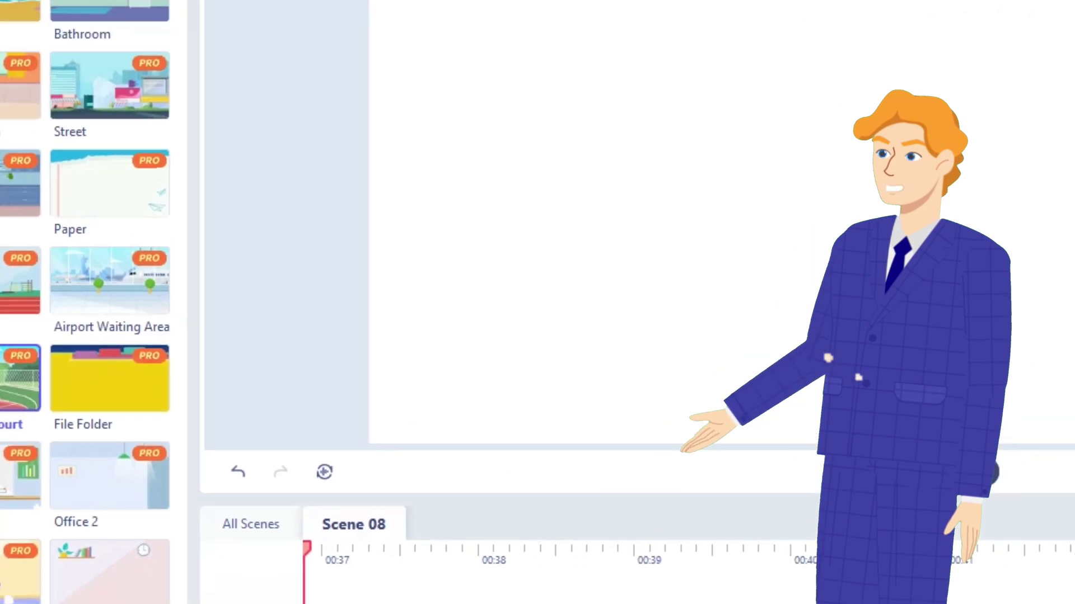
click(185, 286)
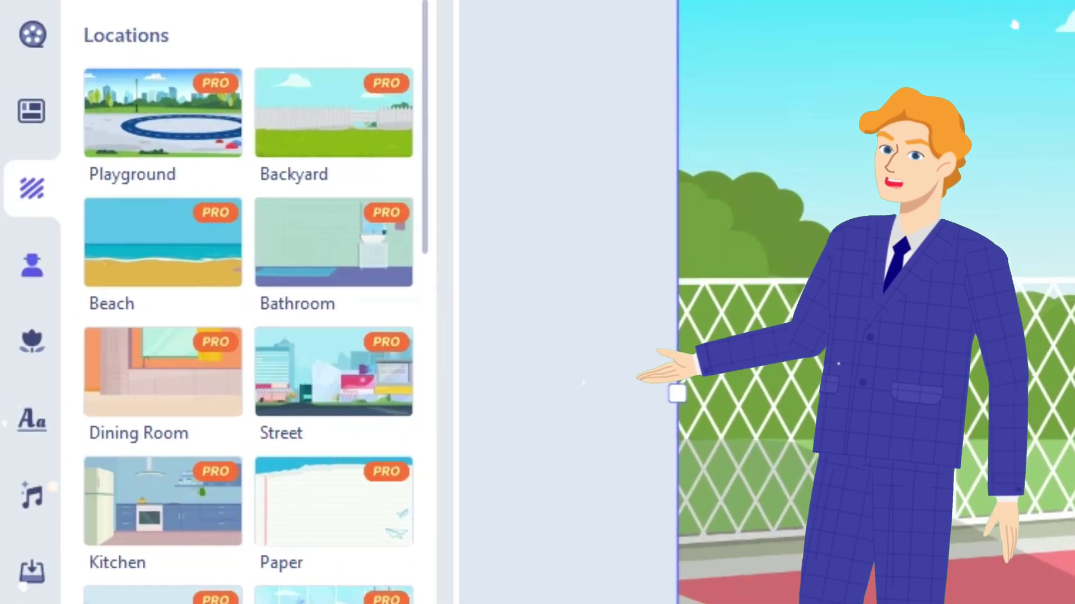
Add the light-skinned policeman in navy uniform from Other Occupations, enlarge him and place him at the scene's left edge.
click(32, 265)
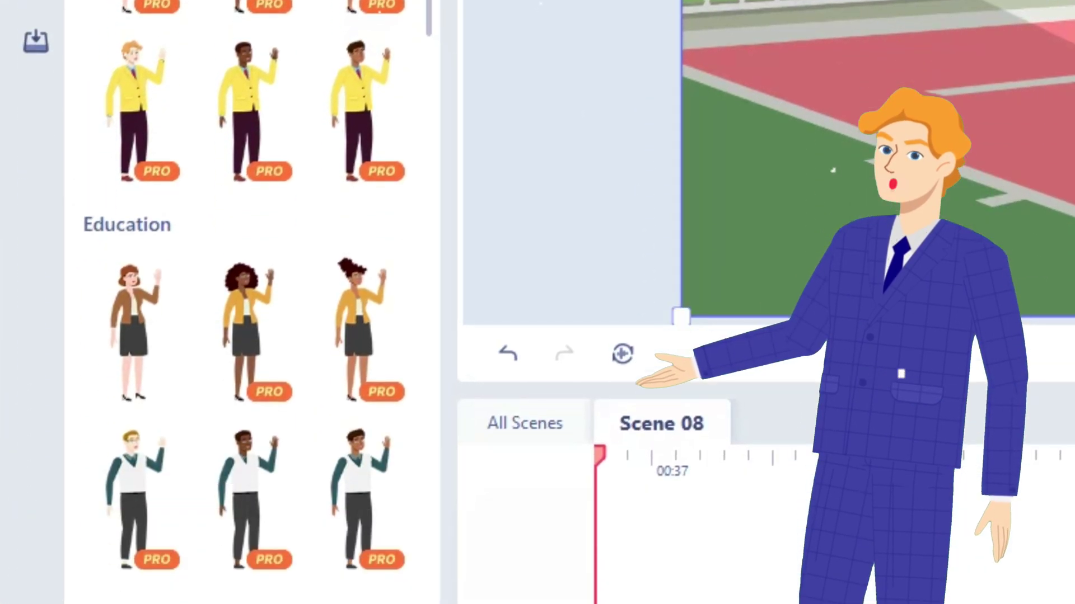
scroll(246, 302, down, 15)
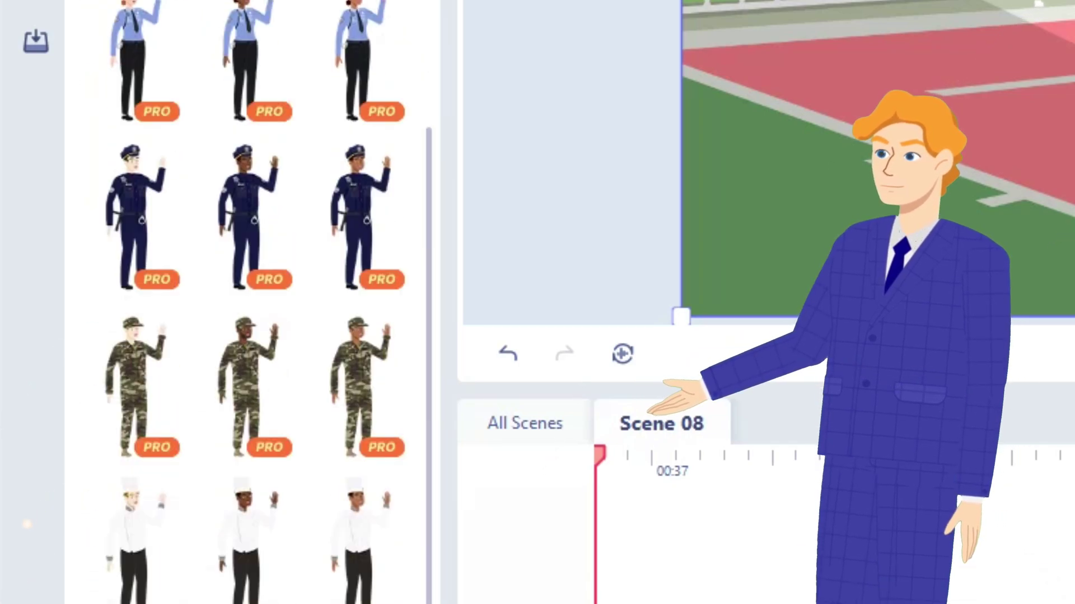
scroll(246, 89, up, 1)
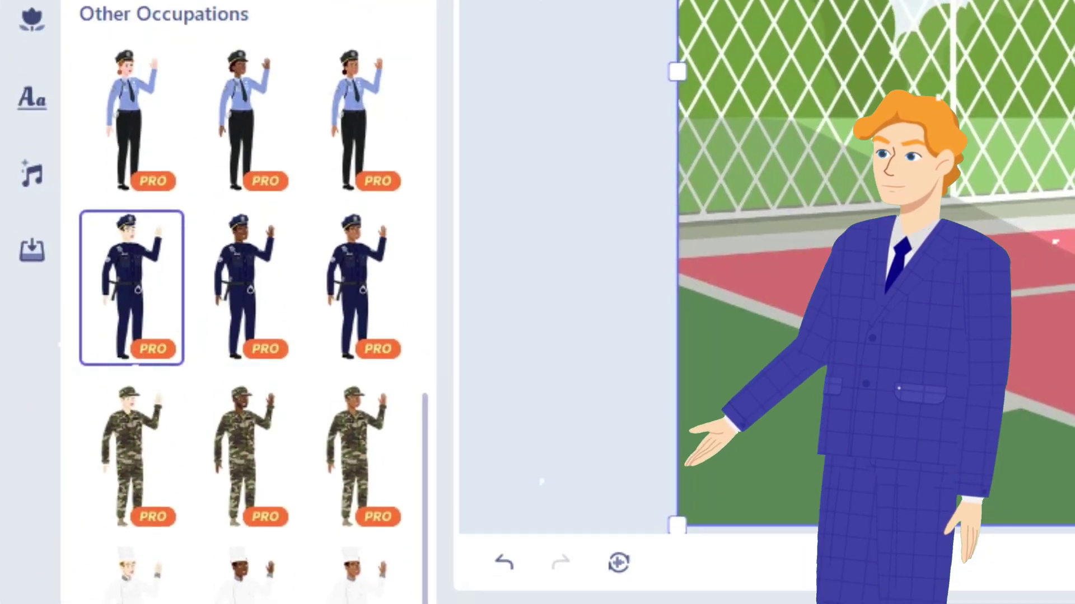
click(135, 84)
drag(218, 358, 181, 306)
drag(276, 154, 309, 91)
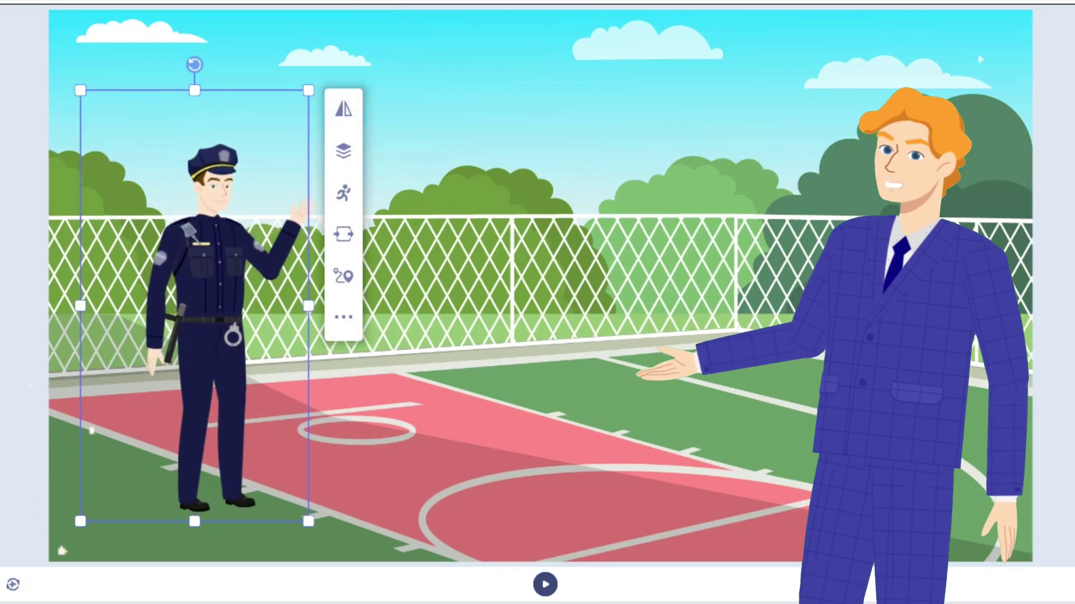
drag(201, 302, 170, 336)
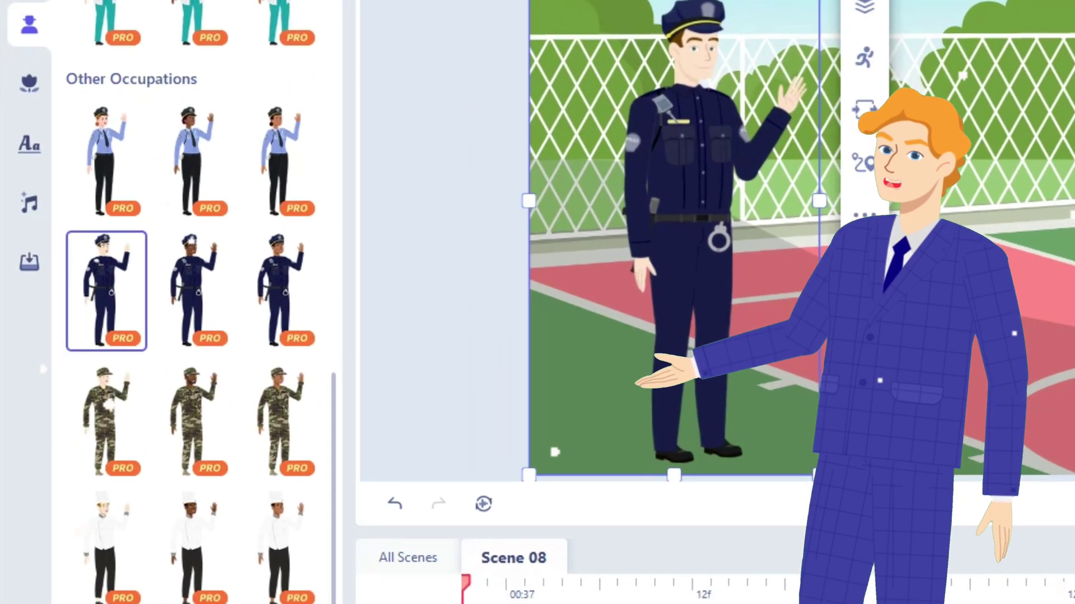
Add the dark-skinned policewoman in the light blue shirt, flip her to face the policeman, enlarge her and place her opposite him.
click(193, 161)
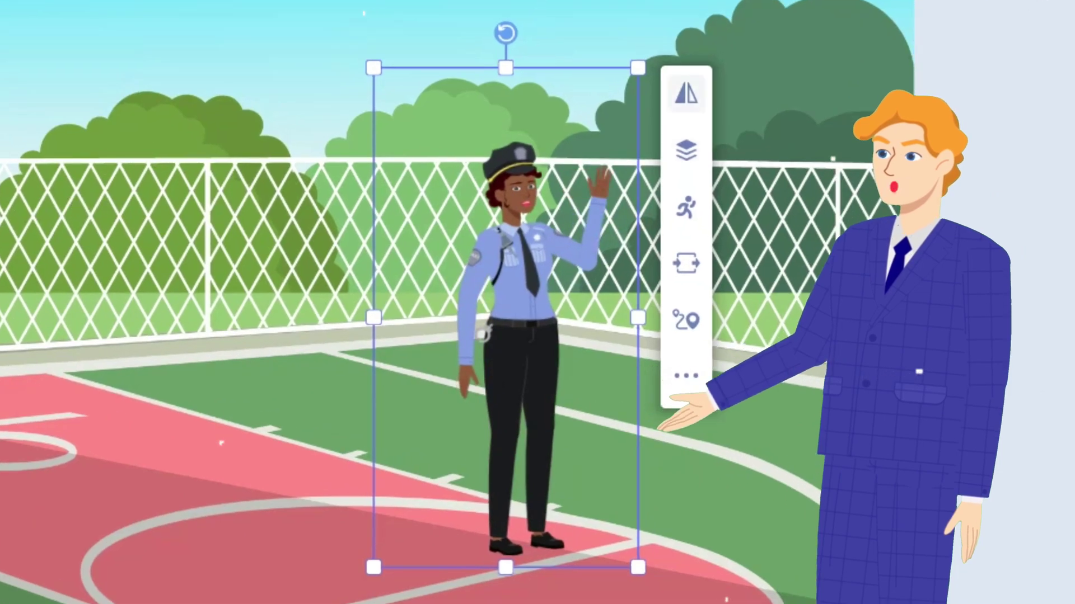
click(686, 94)
drag(501, 319, 654, 351)
drag(791, 98, 804, 72)
drag(659, 340, 661, 340)
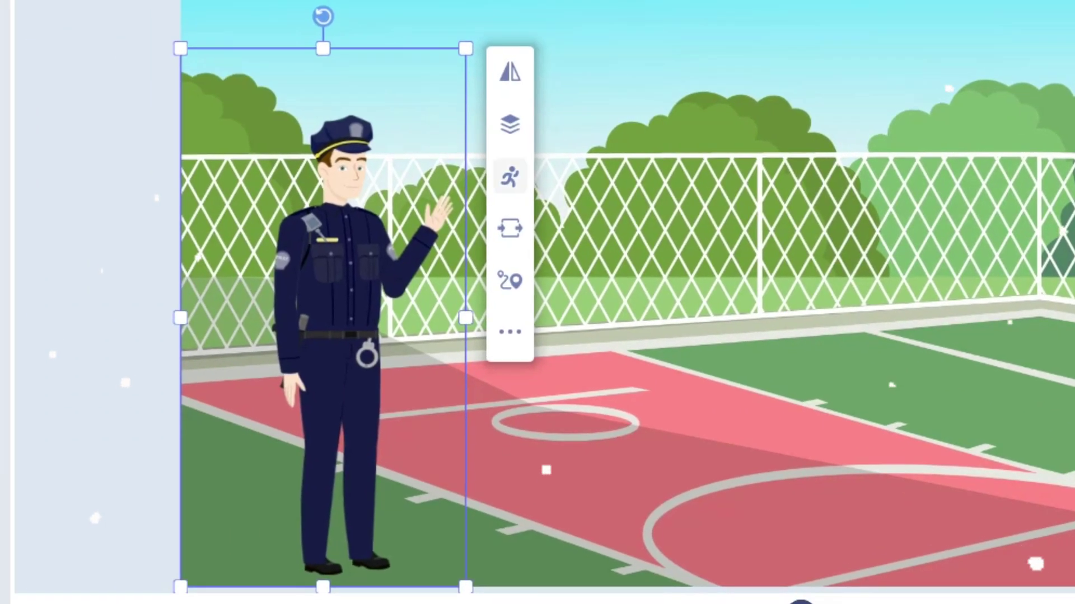
Give the policeman the Walk pose and a motion path across the court toward the policewoman.
click(510, 177)
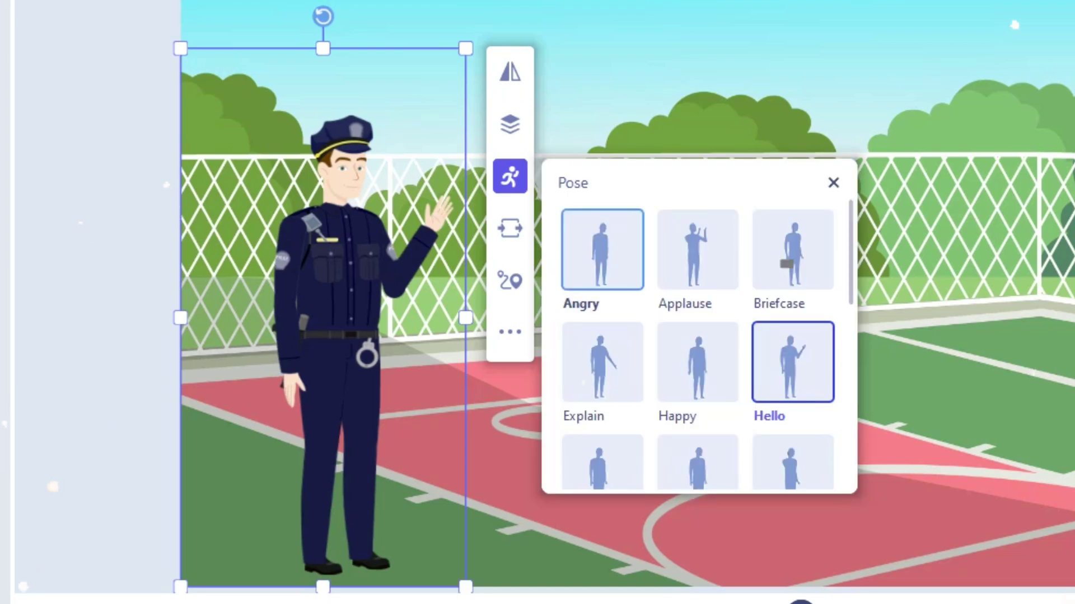
scroll(698, 335, down, 6)
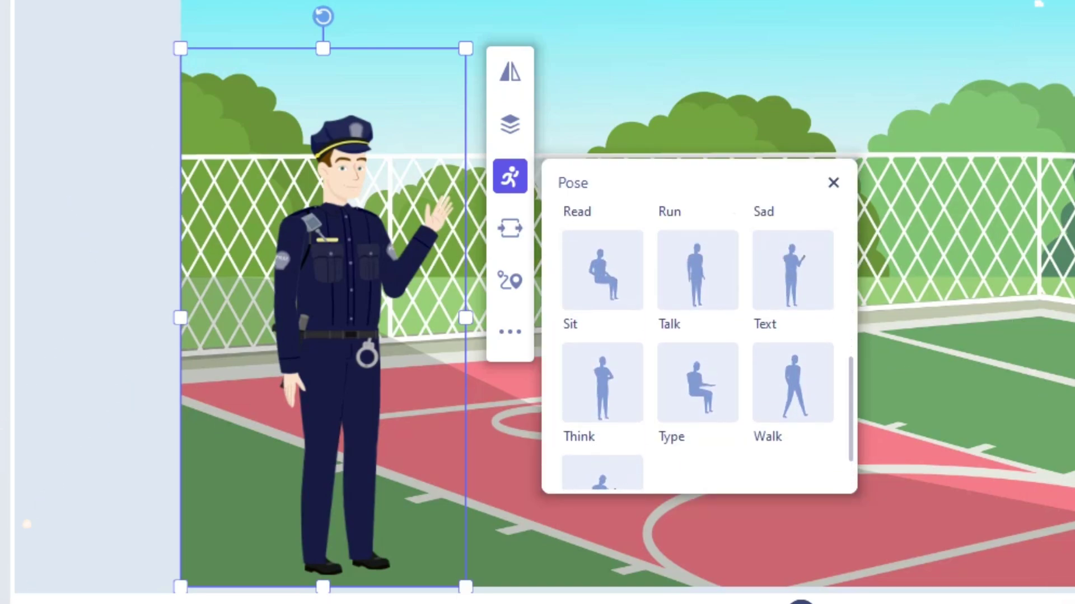
click(793, 379)
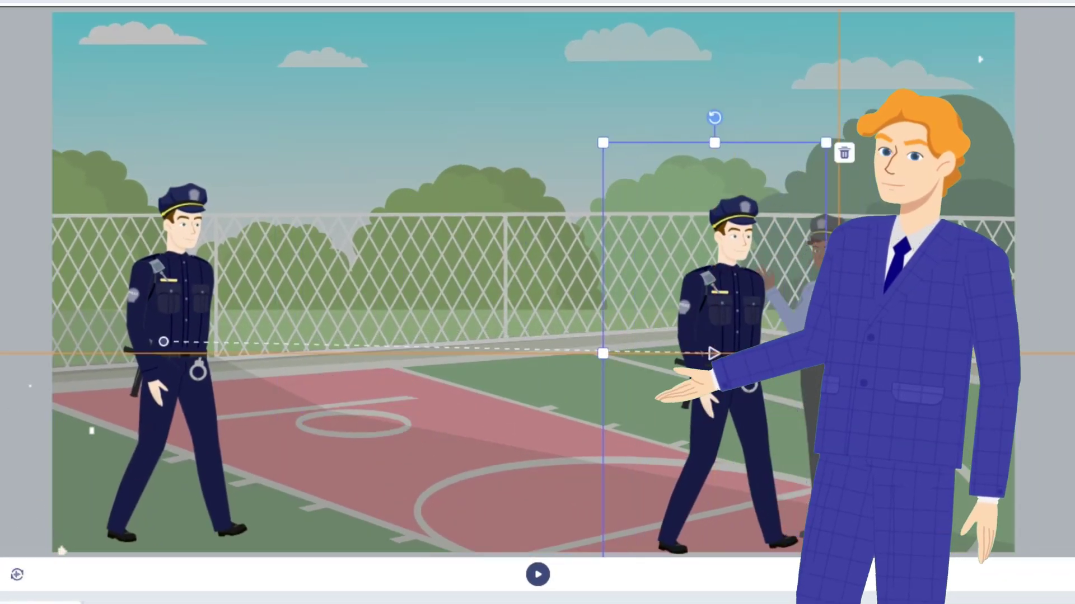
Choose an effect for the walking policeman from the enter and exit effects.
click(172, 320)
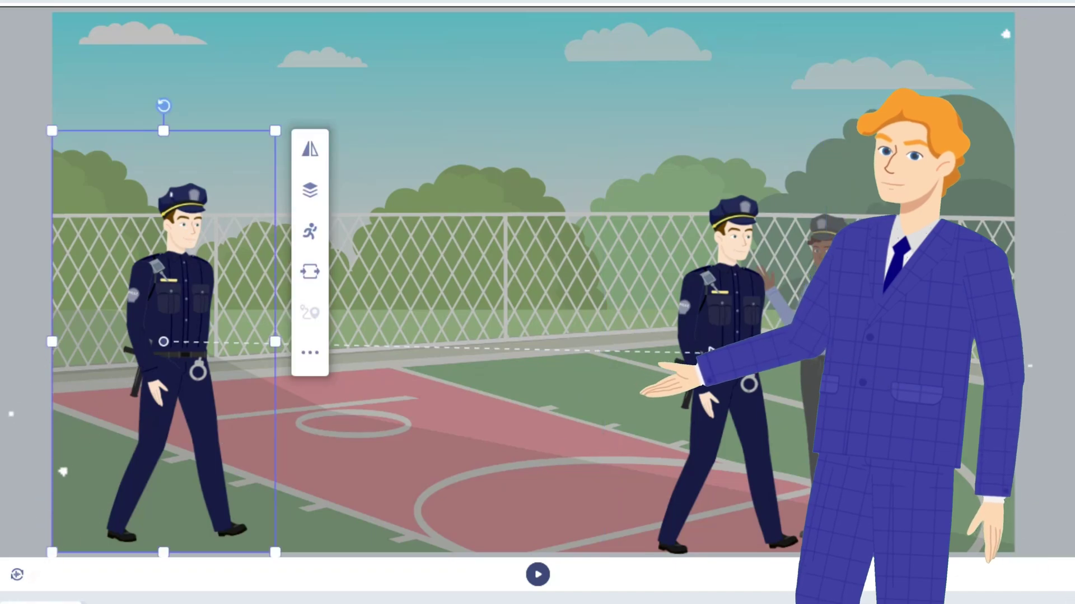
click(310, 272)
click(440, 311)
click(404, 363)
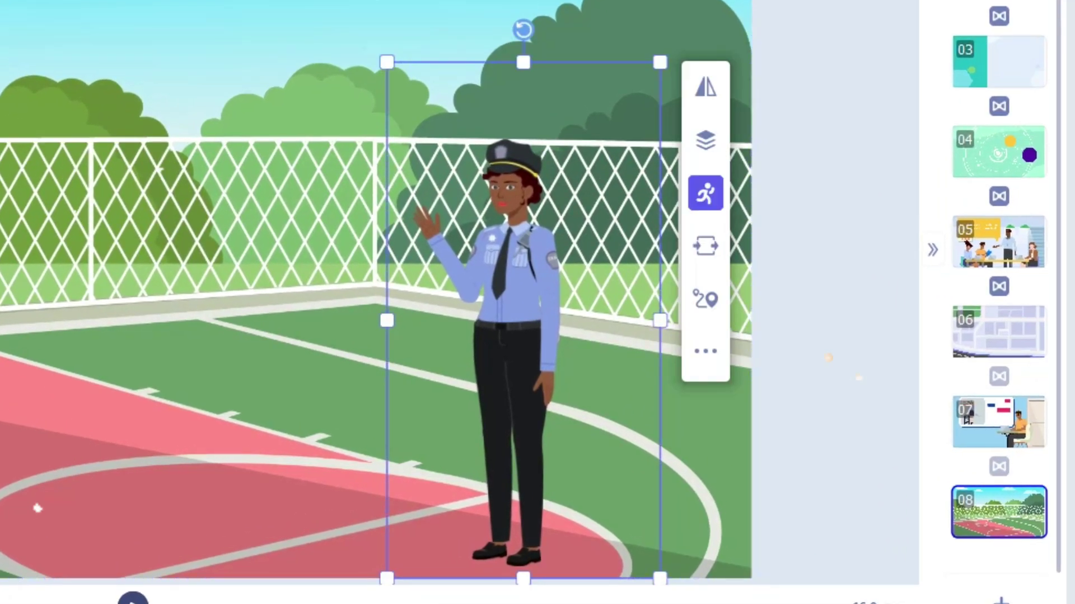
Set the policewoman's pose to High Five and adjust her position on the court.
click(706, 193)
scroll(897, 364, down, 2)
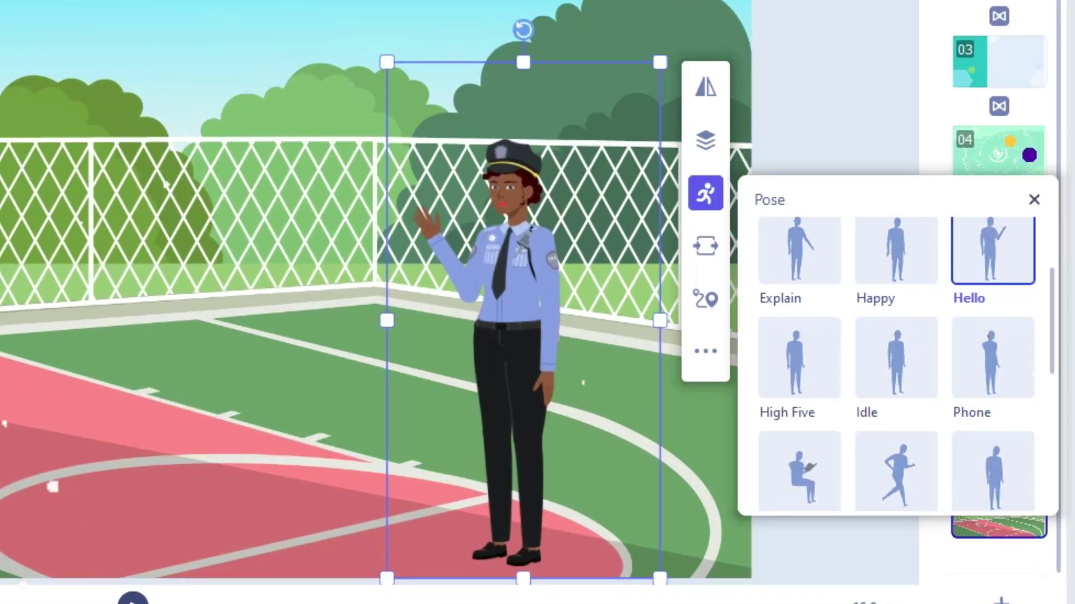
click(801, 354)
drag(576, 353, 514, 322)
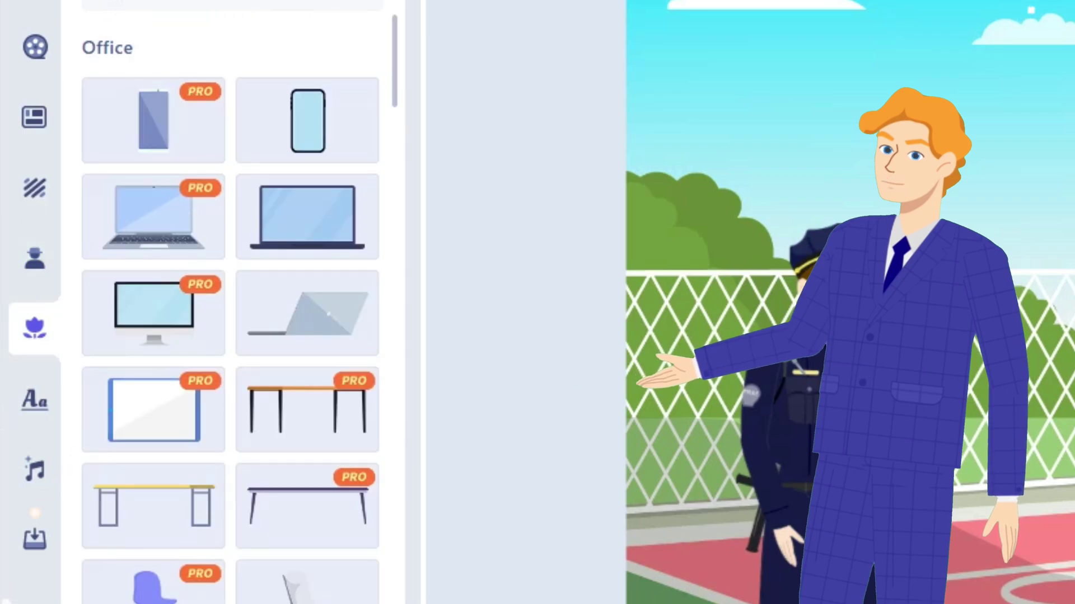
Add the sun prop to the basketball court scene, adjust its size and place it in the sky's upper-left corner.
scroll(230, 314, down, 20)
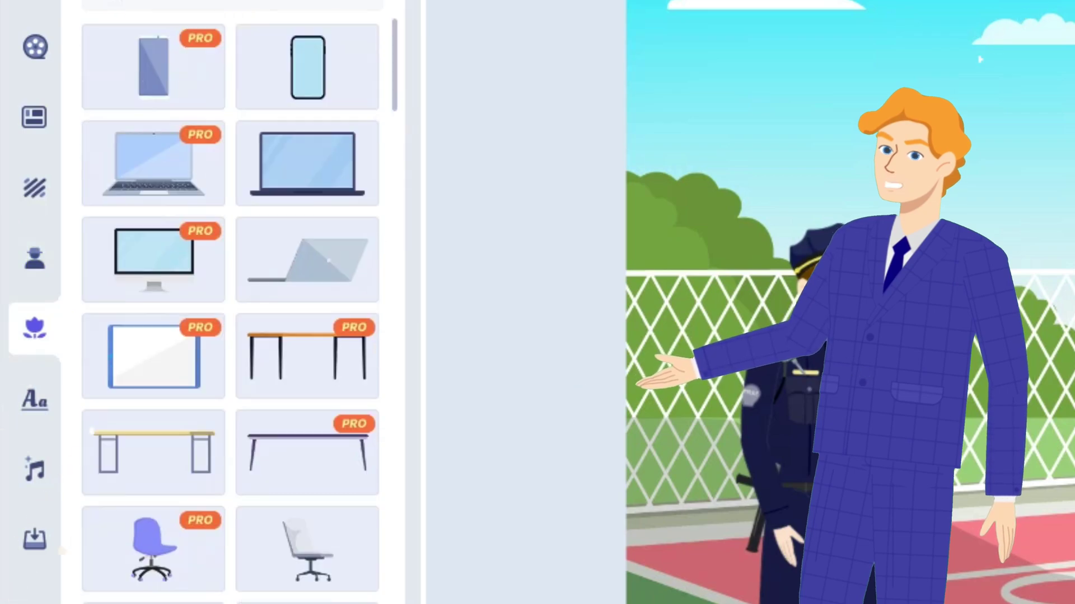
scroll(230, 313, down, 20)
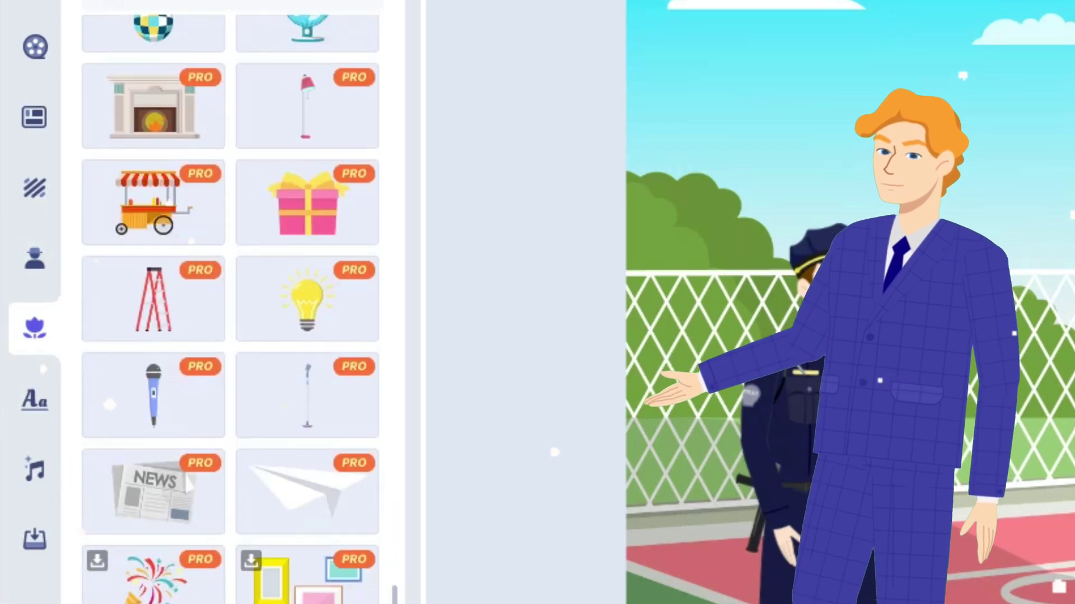
scroll(226, 313, down, 8)
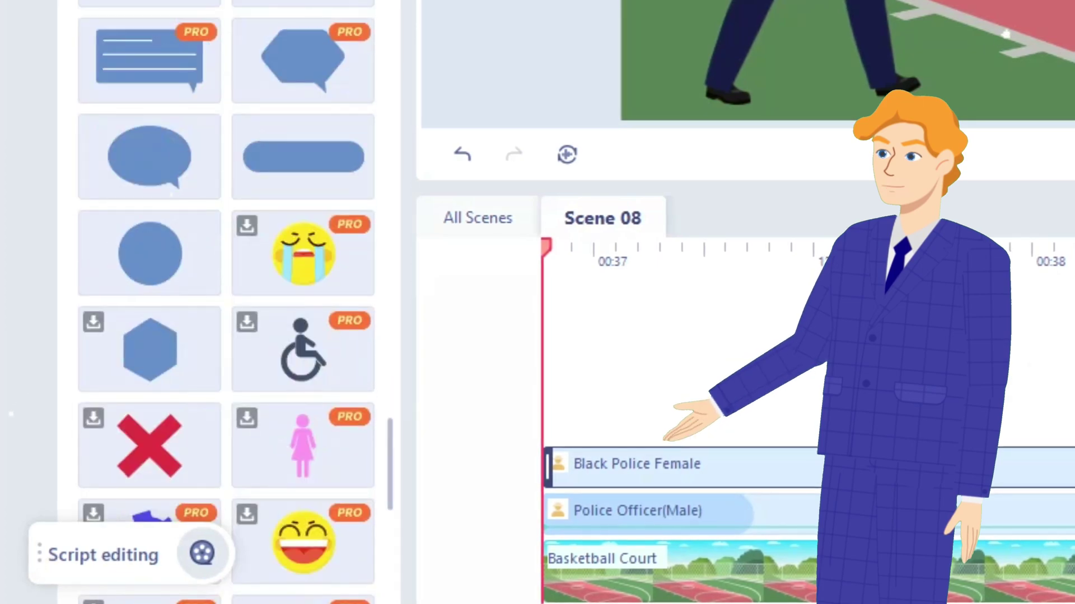
scroll(226, 313, up, 15)
click(145, 169)
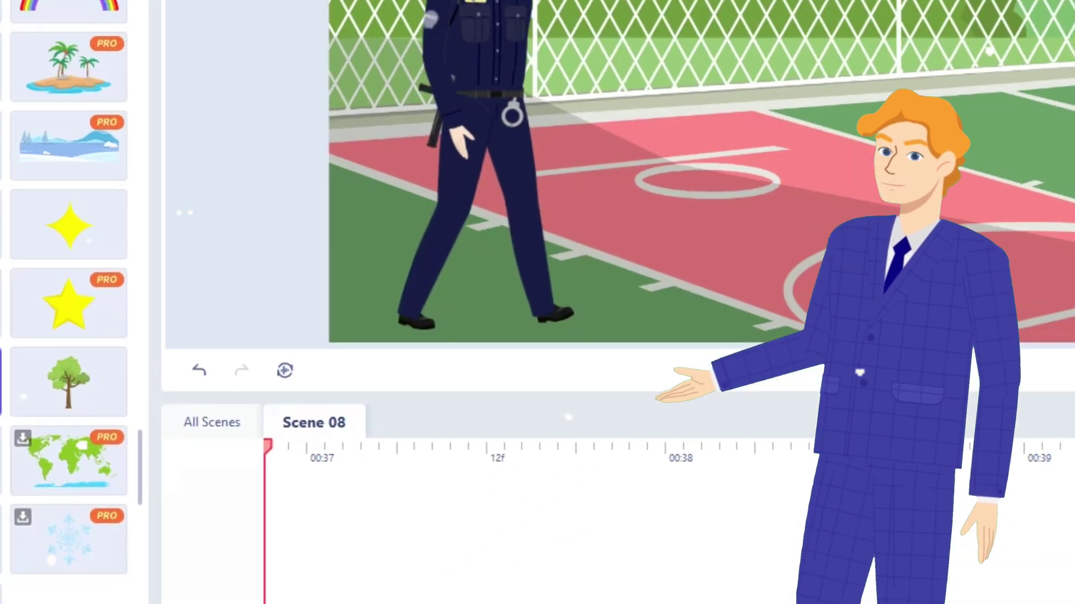
click(549, 168)
click(372, 179)
drag(367, 320, 389, 296)
drag(474, 210, 165, 121)
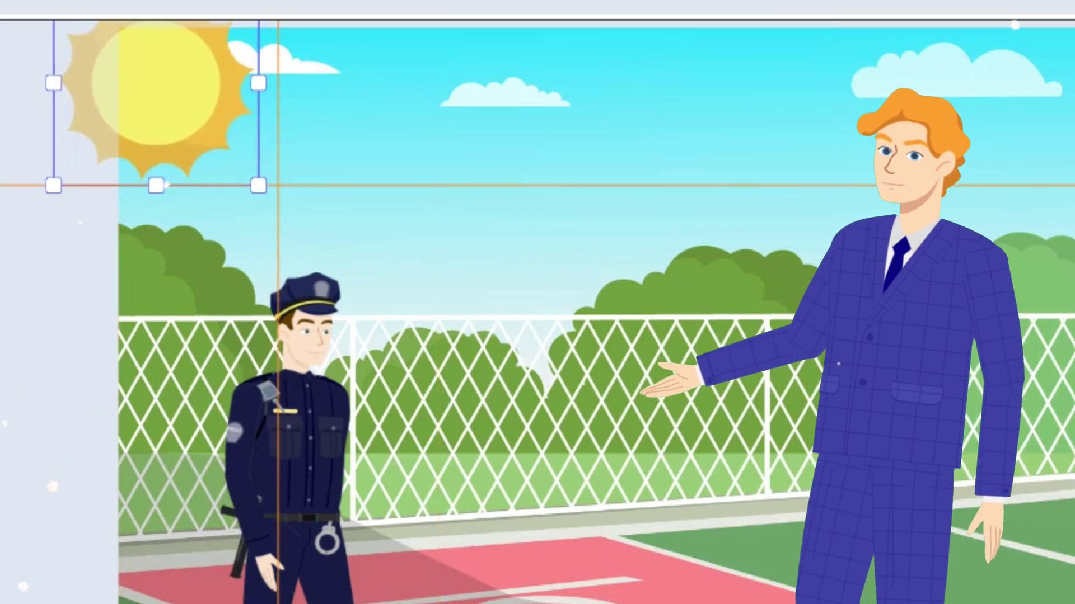
Recolor the sun's center bright yellow and set its Enter effect to Circular Reveal.
click(316, 223)
click(622, 348)
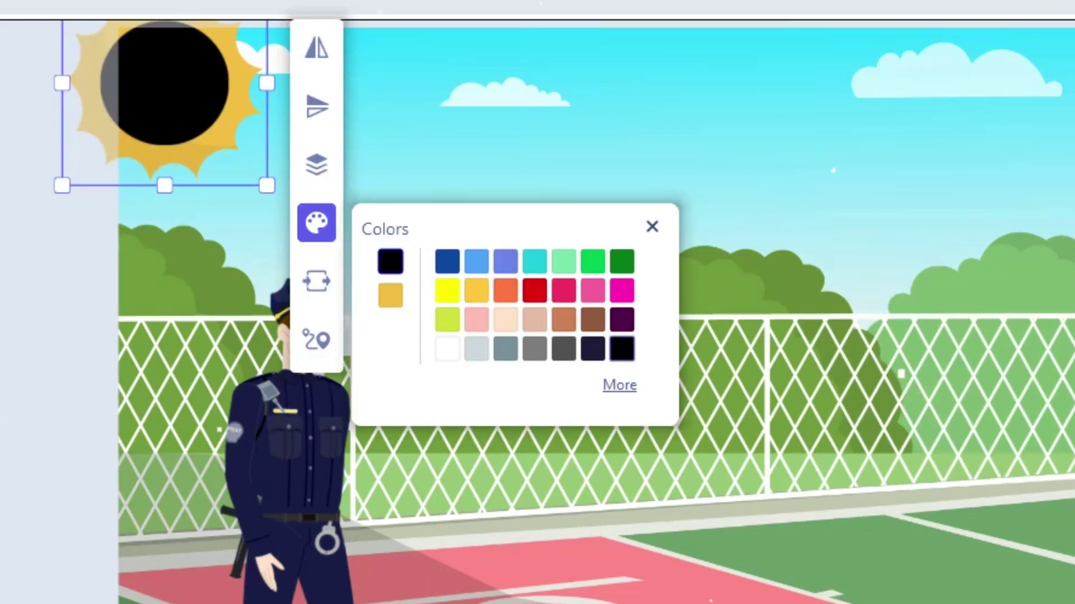
click(316, 281)
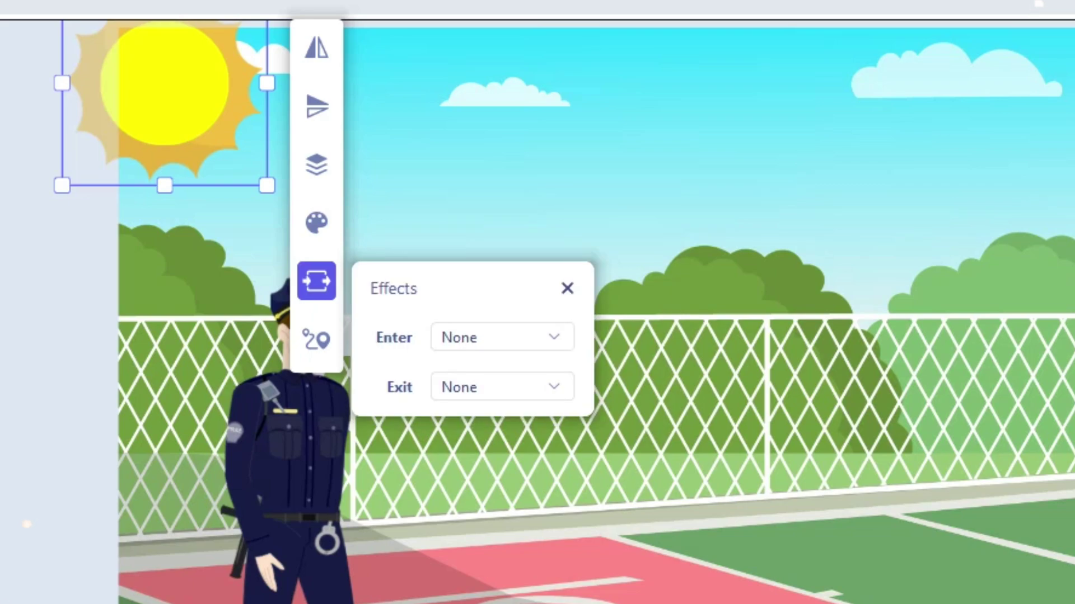
click(502, 338)
click(487, 387)
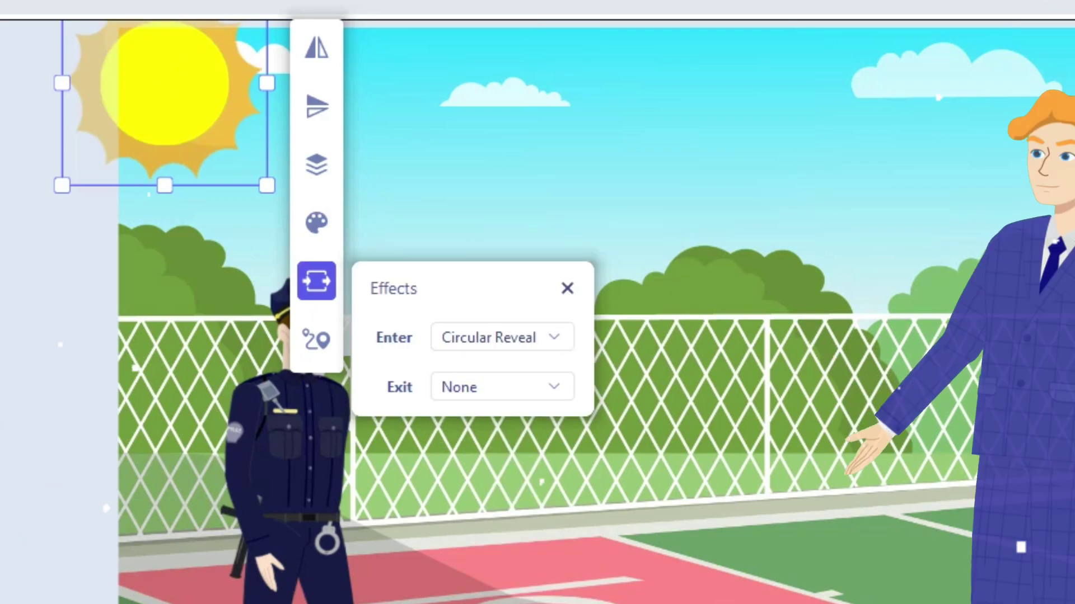
Add the cream chair from the office props and place it at the seated policewoman.
scroll(208, 311, up, 20)
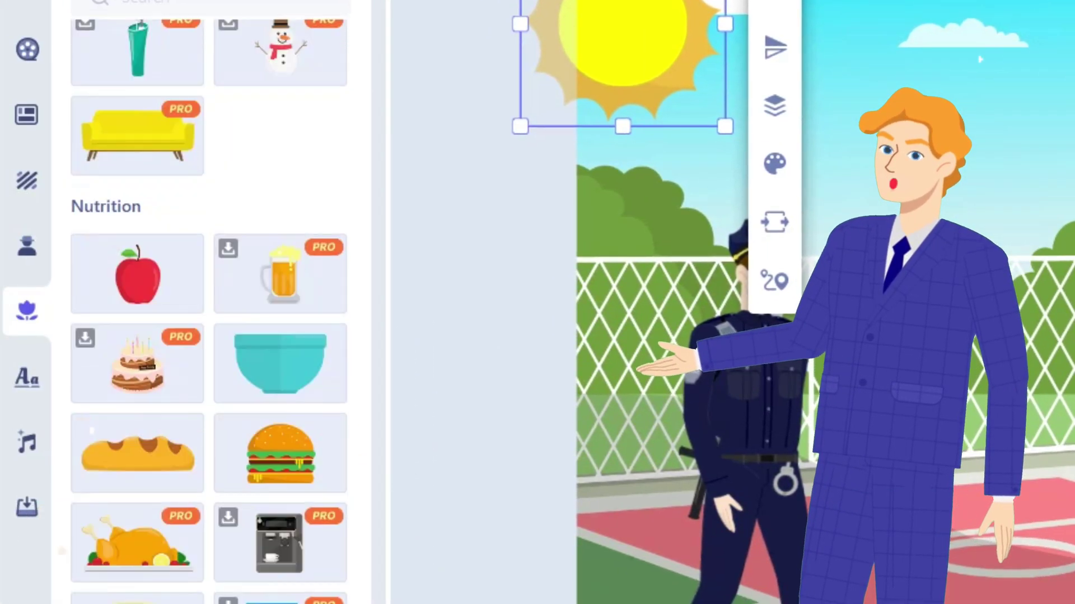
scroll(208, 335, down, 20)
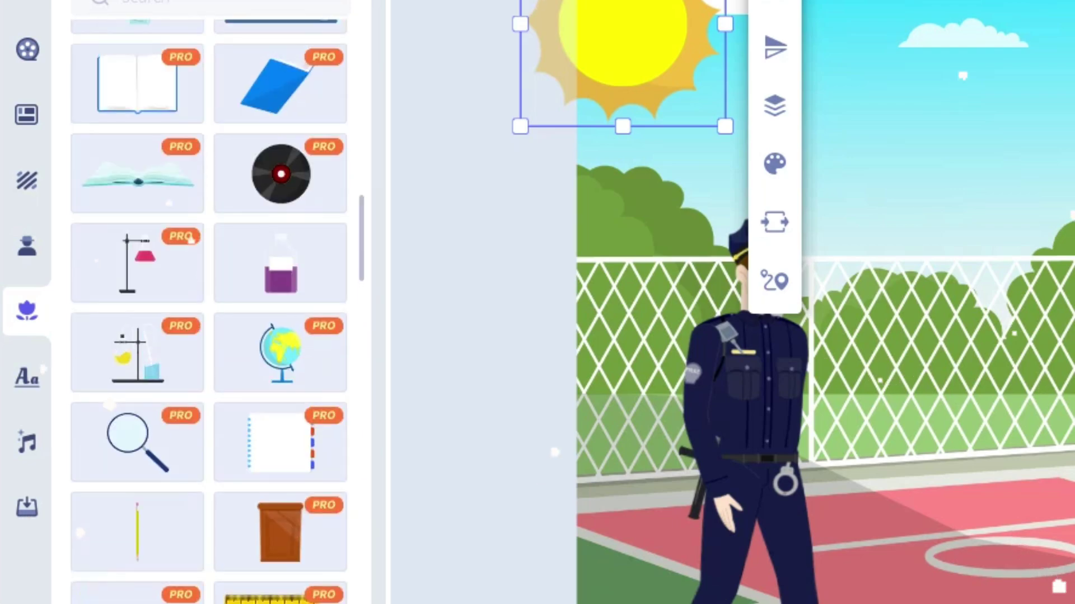
scroll(209, 336, down, 5)
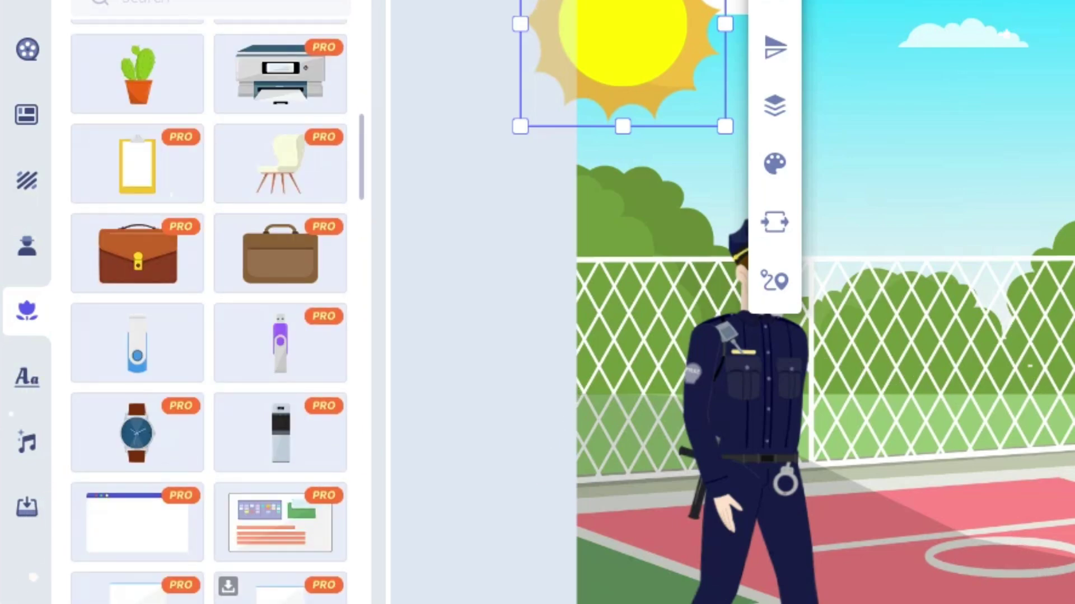
click(280, 163)
drag(665, 371, 891, 444)
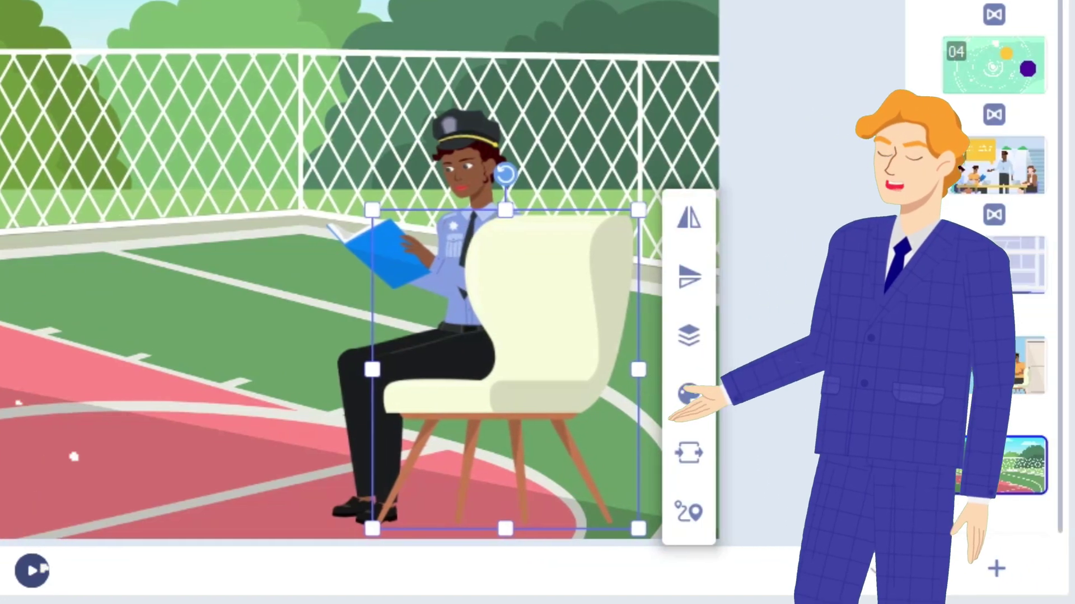
Send the chair behind the reading policewoman and adjust its position so that she sits on it.
click(731, 336)
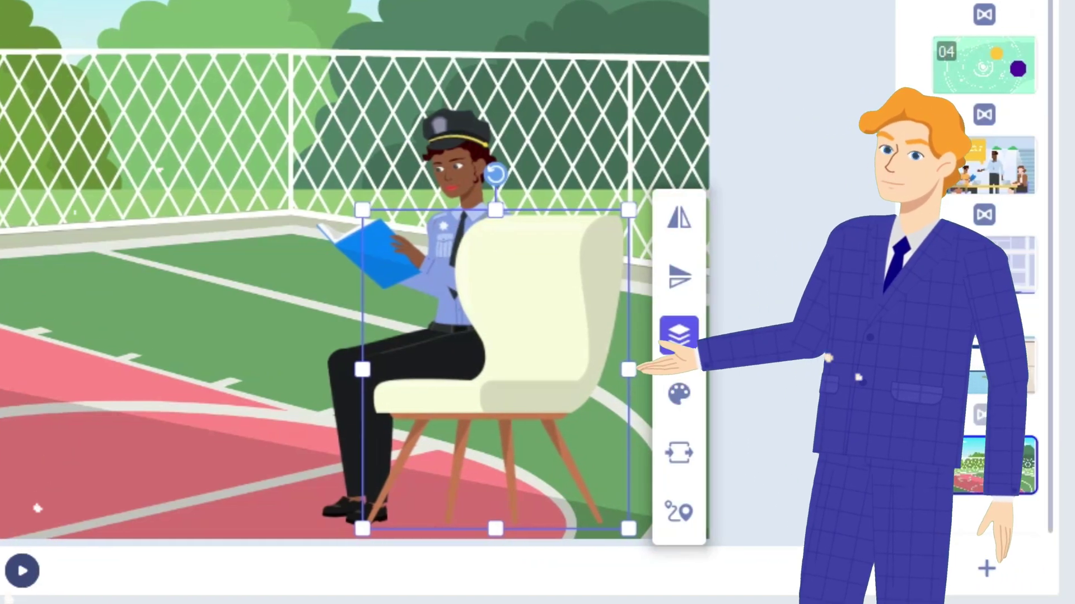
click(794, 440)
drag(554, 336, 535, 347)
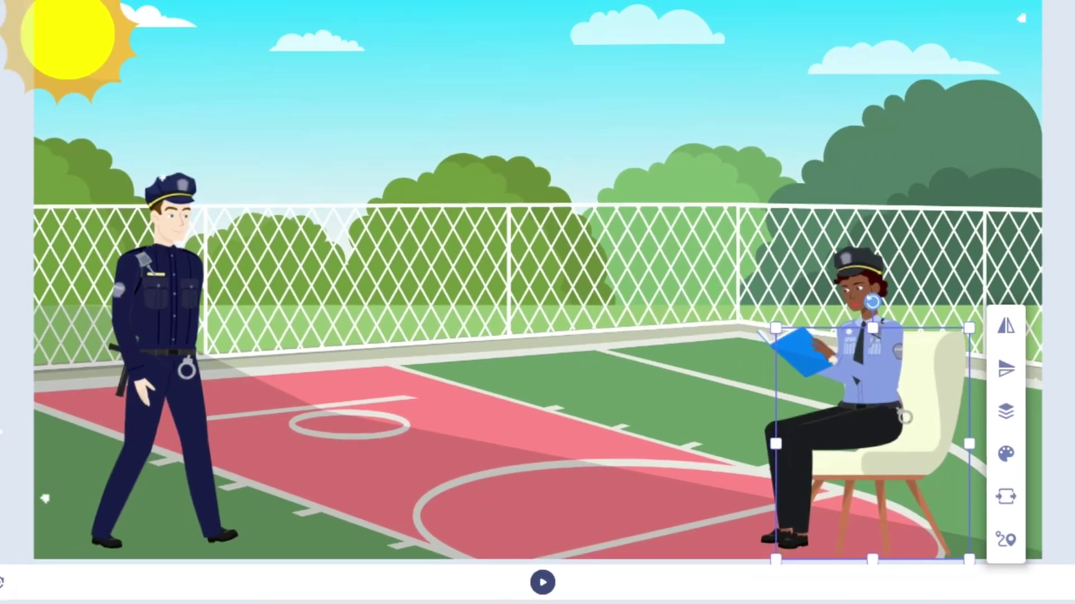
click(23, 571)
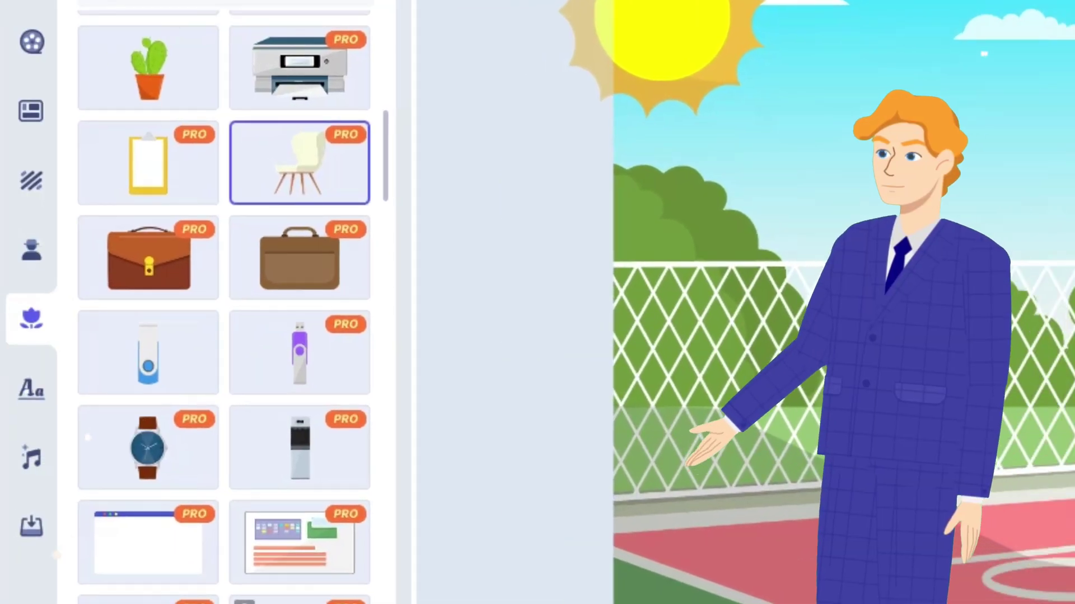
Look through the text styles, music, sound effects and media import options.
click(31, 389)
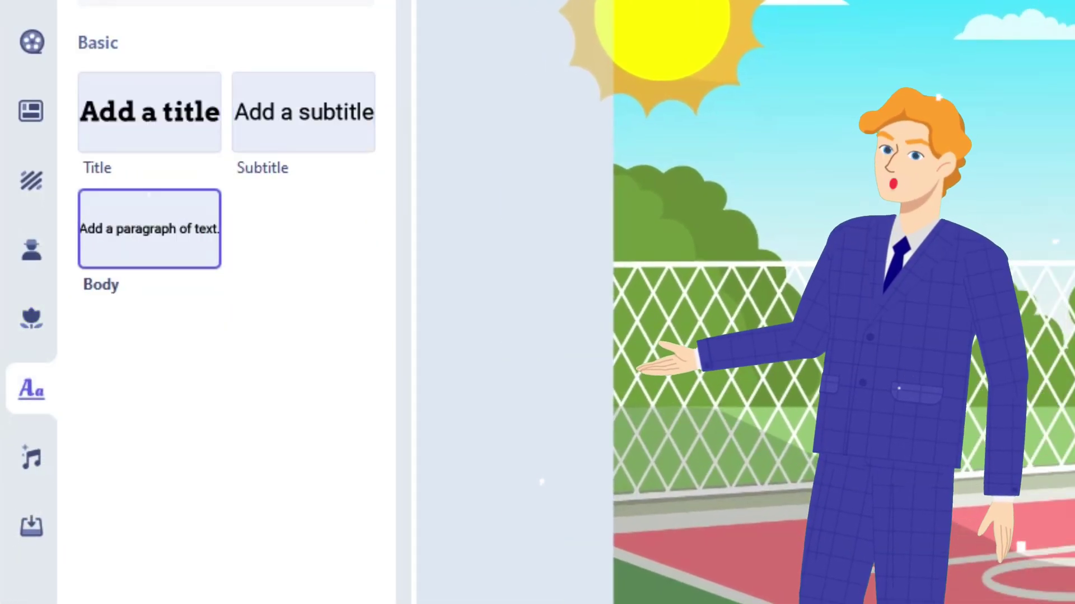
click(32, 458)
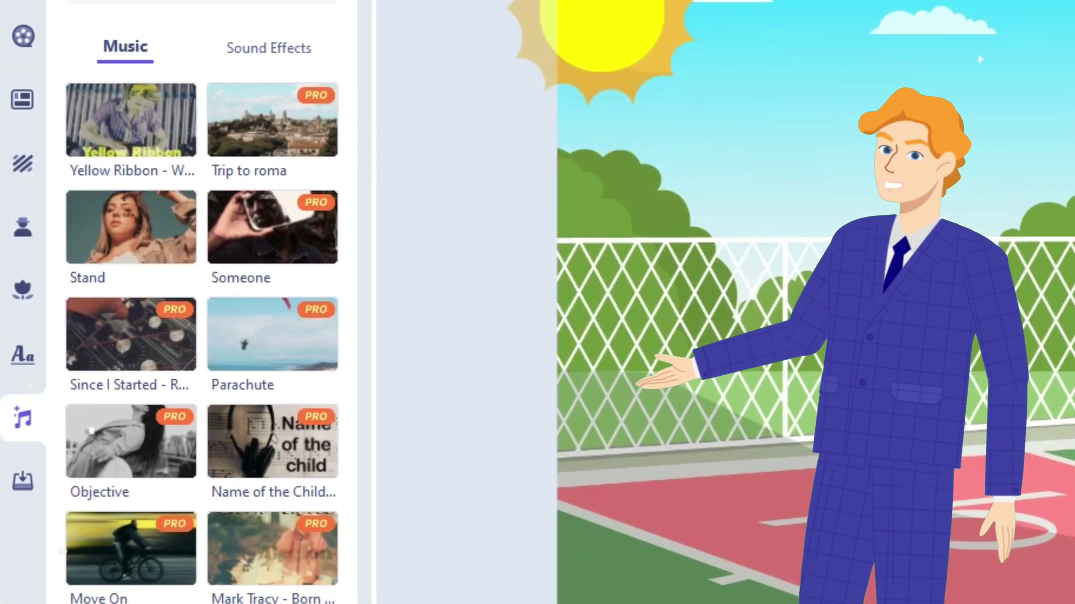
click(269, 48)
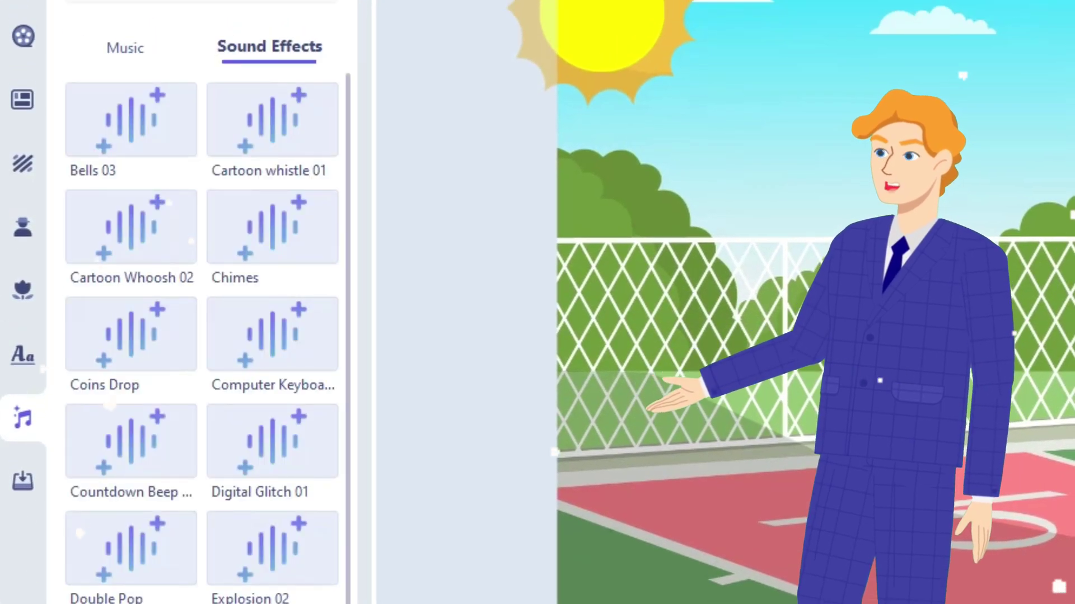
scroll(202, 336, down, 20)
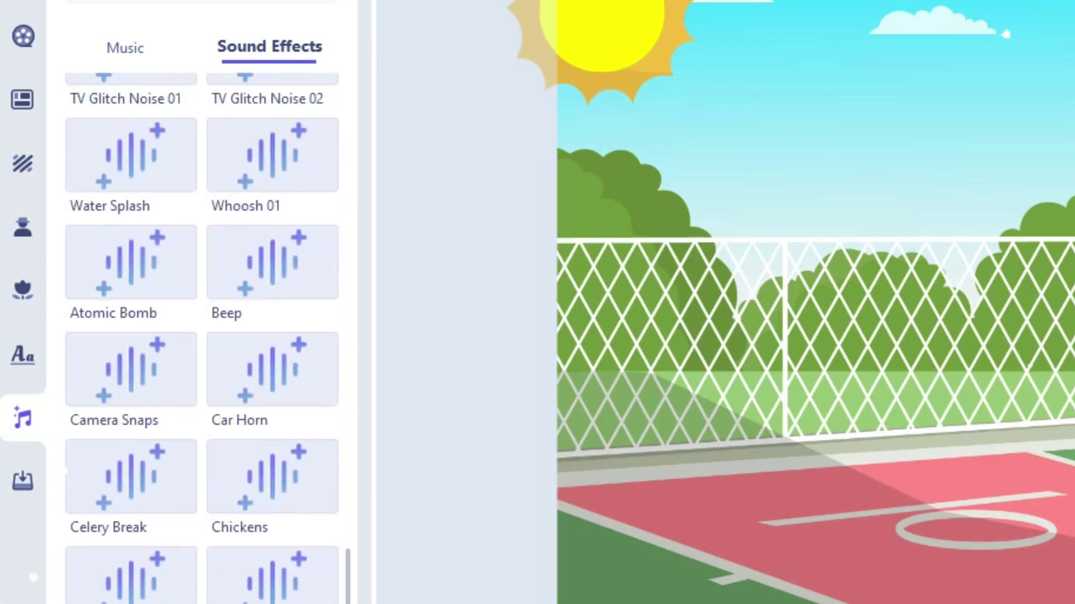
scroll(201, 336, down, 4)
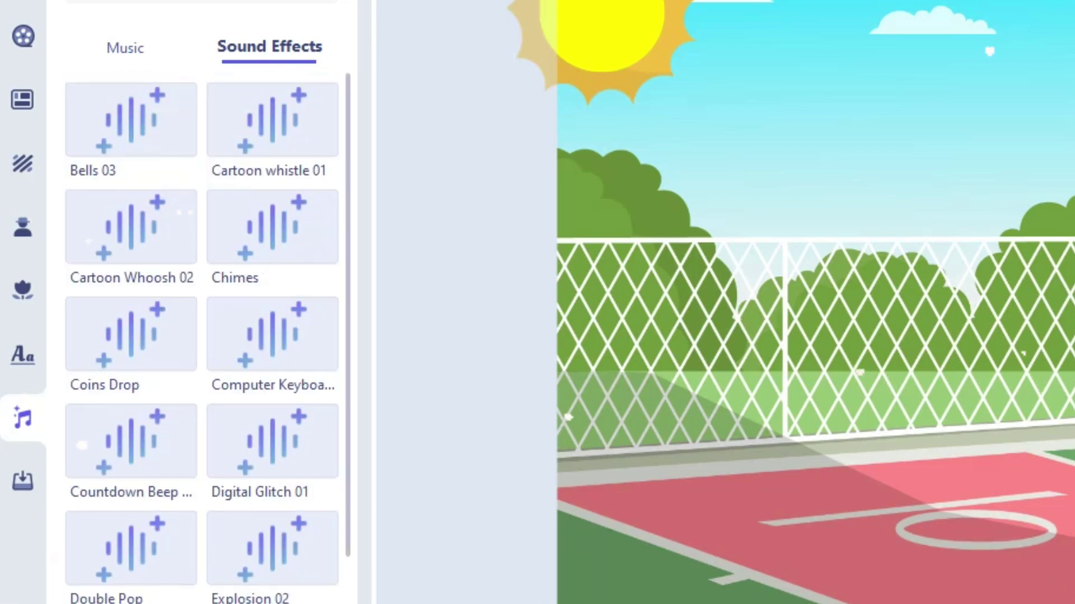
click(22, 482)
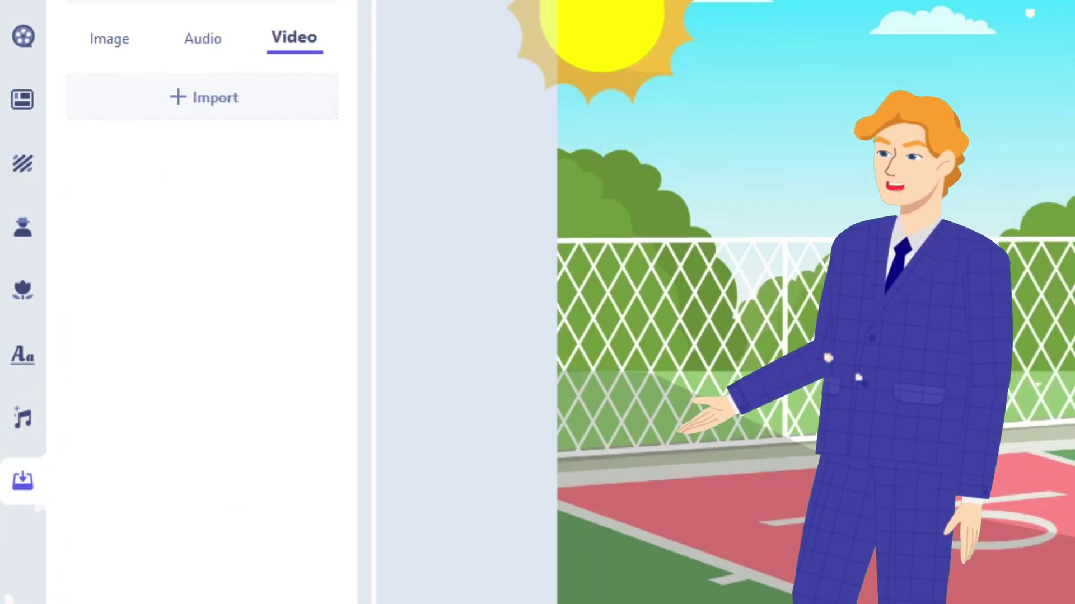
click(109, 38)
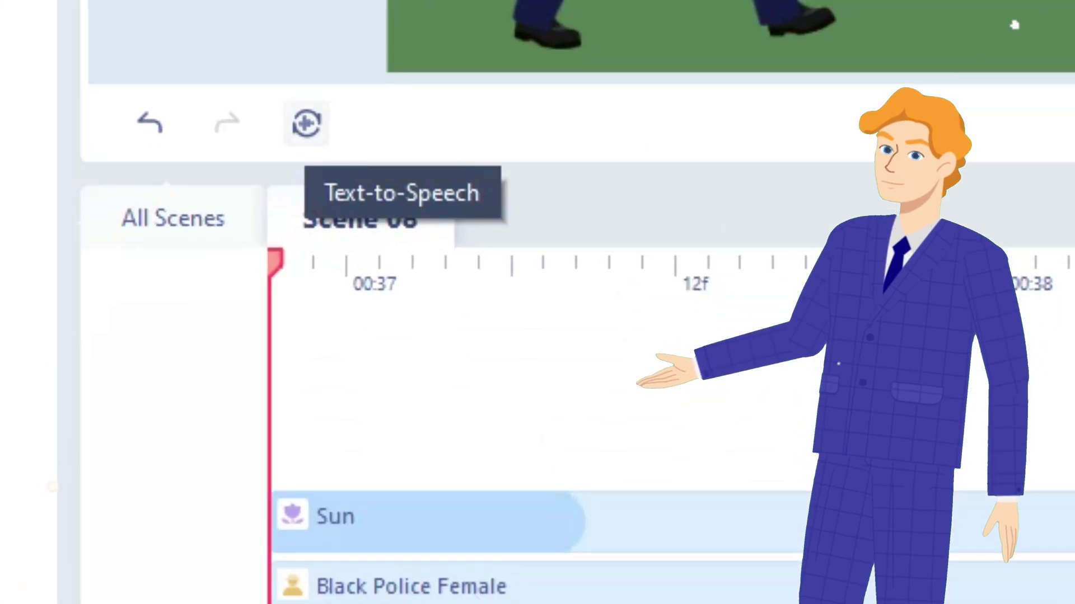
Write the text-to-speech line "Hi! This is officer orange, here to inform you that you're not allowed to sit in a Basketball Court!".
click(306, 123)
text(H)
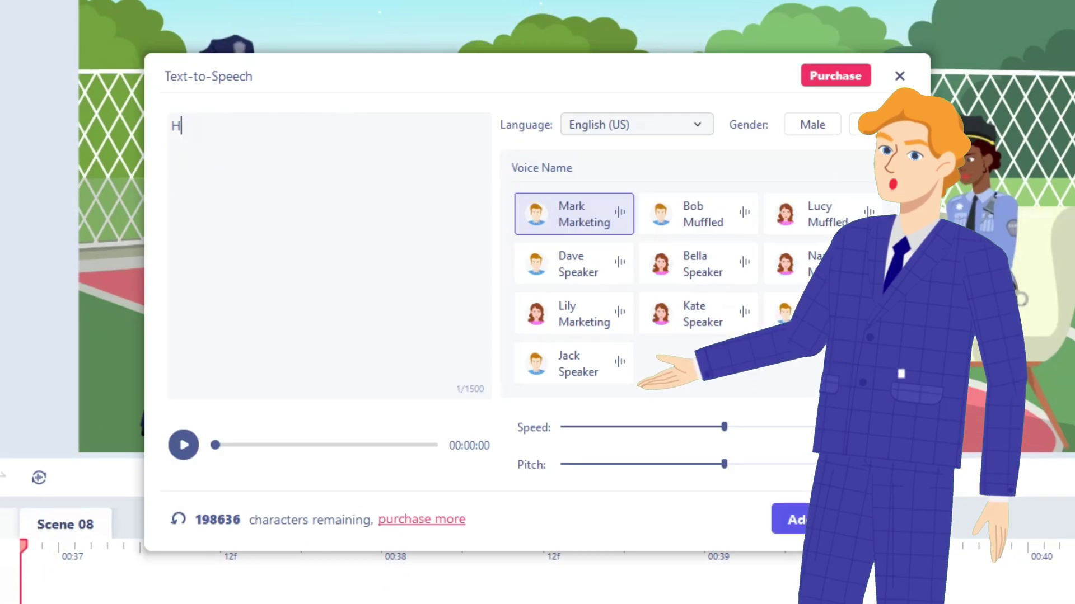
text(i! This is officer )
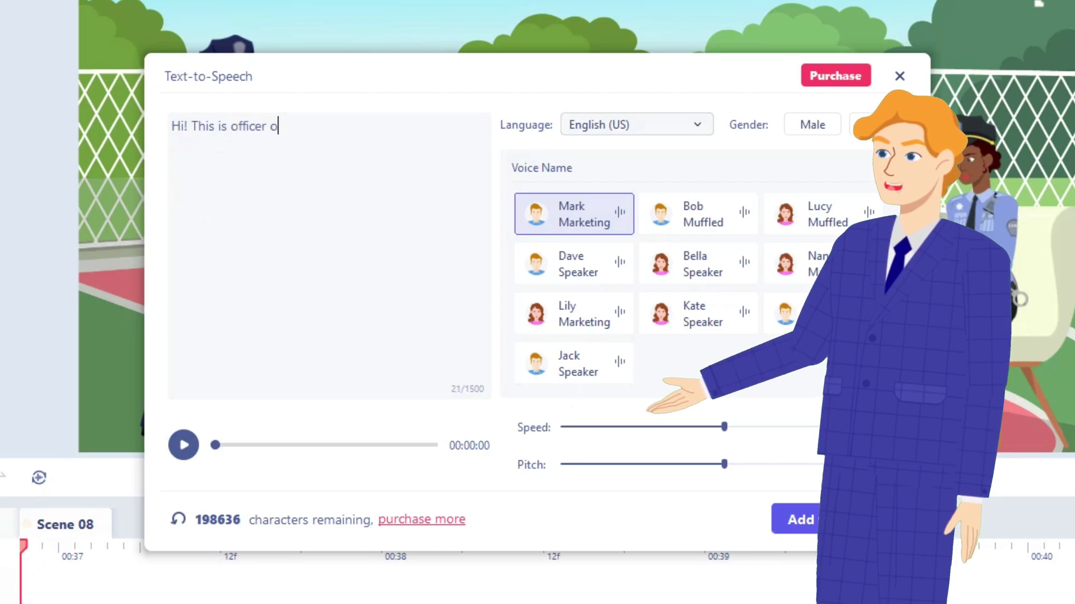
text(orange, here to inform yo)
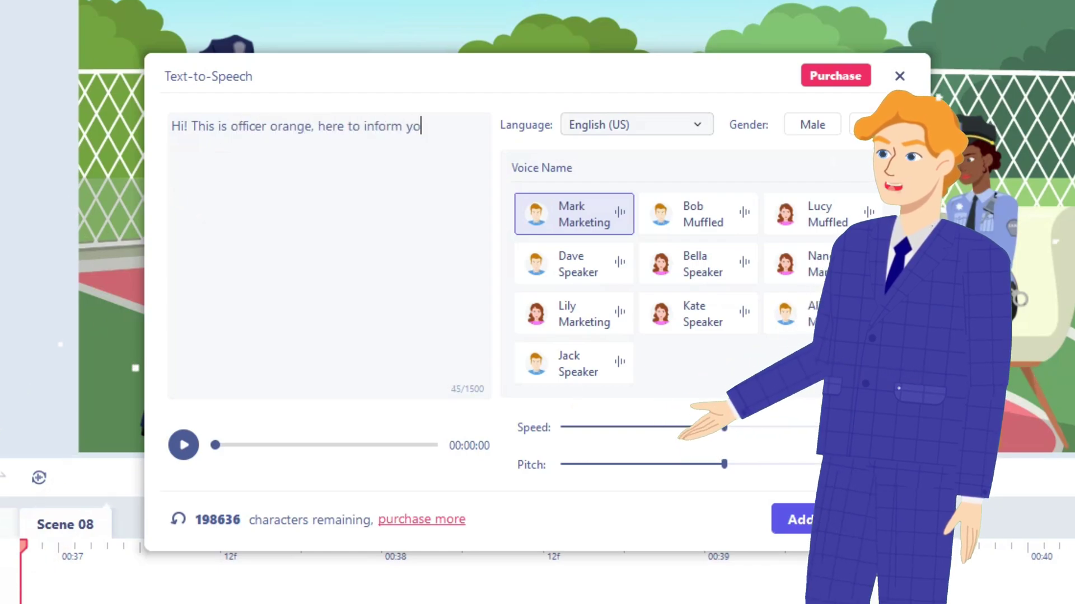
text(u that you're)
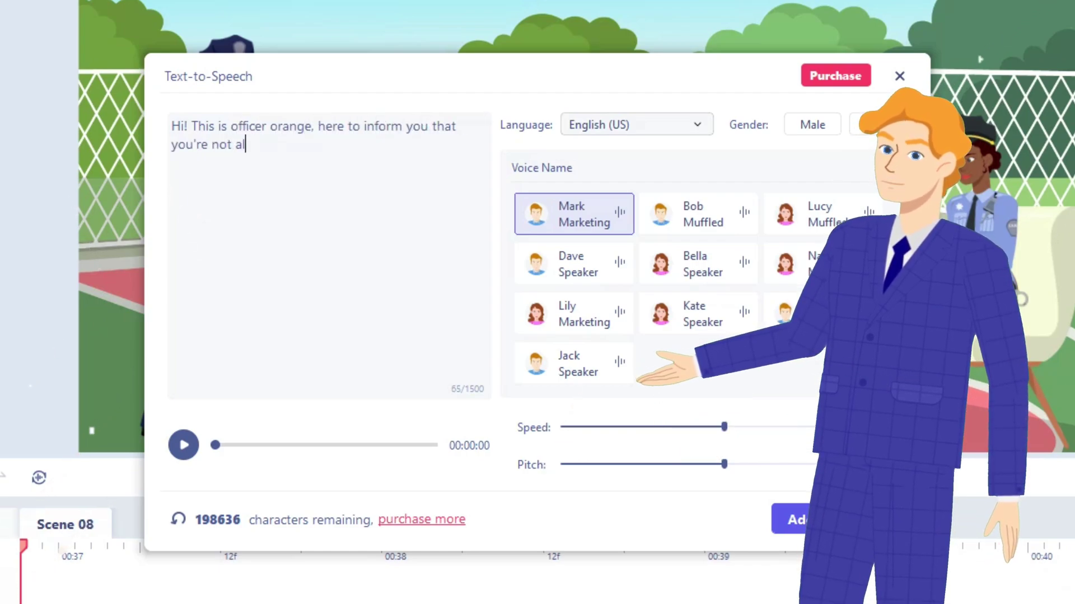
text( not allowed to sit in a Basketball)
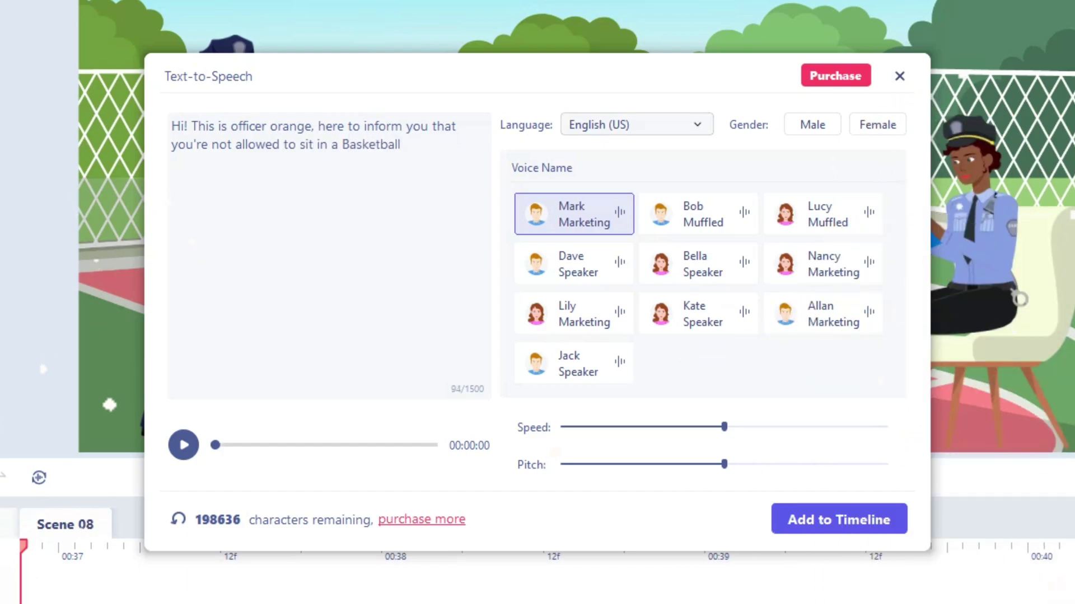
Choose the Allan Marketing voice with a raised pitch and add the speech to the timeline.
click(576, 314)
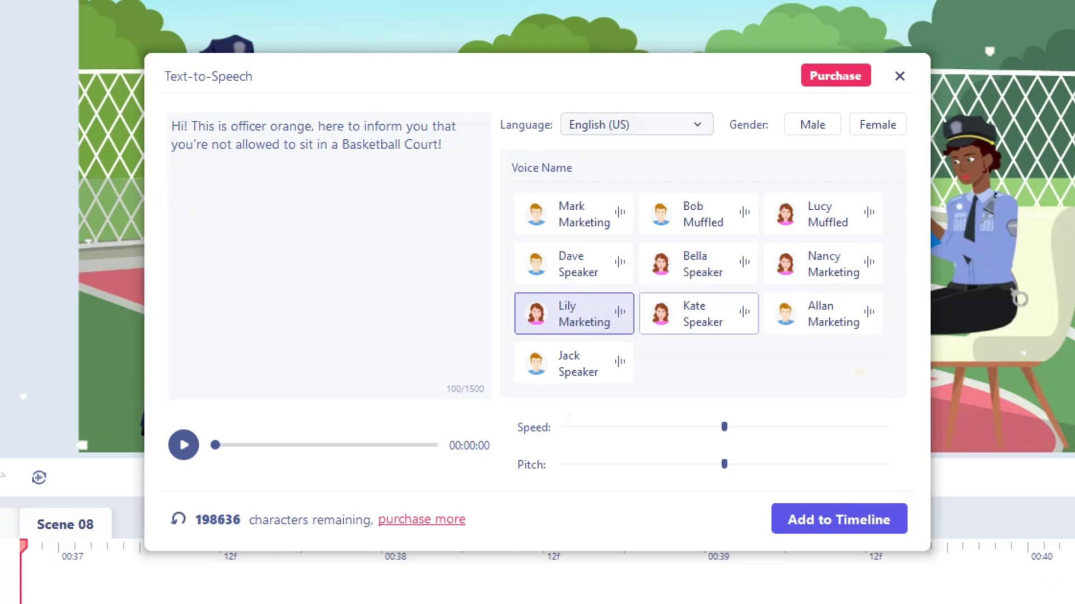
click(699, 214)
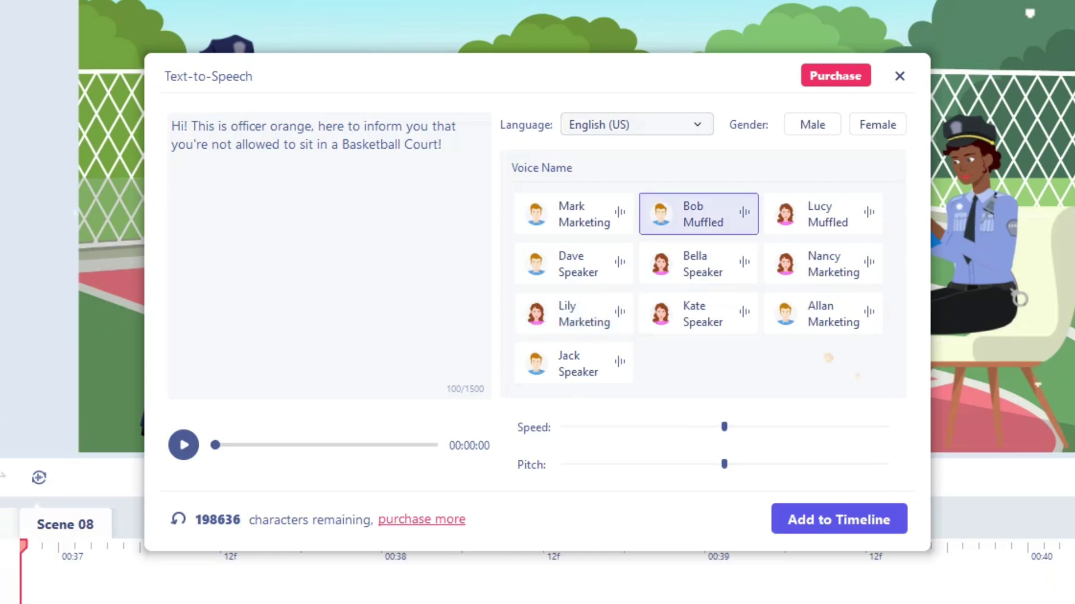
click(823, 313)
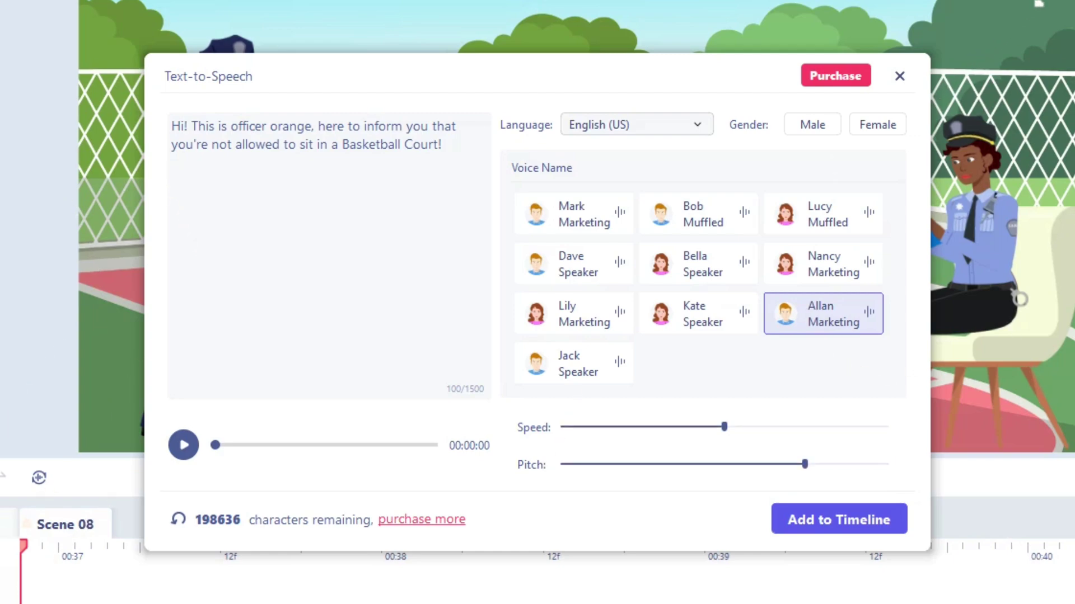
click(839, 518)
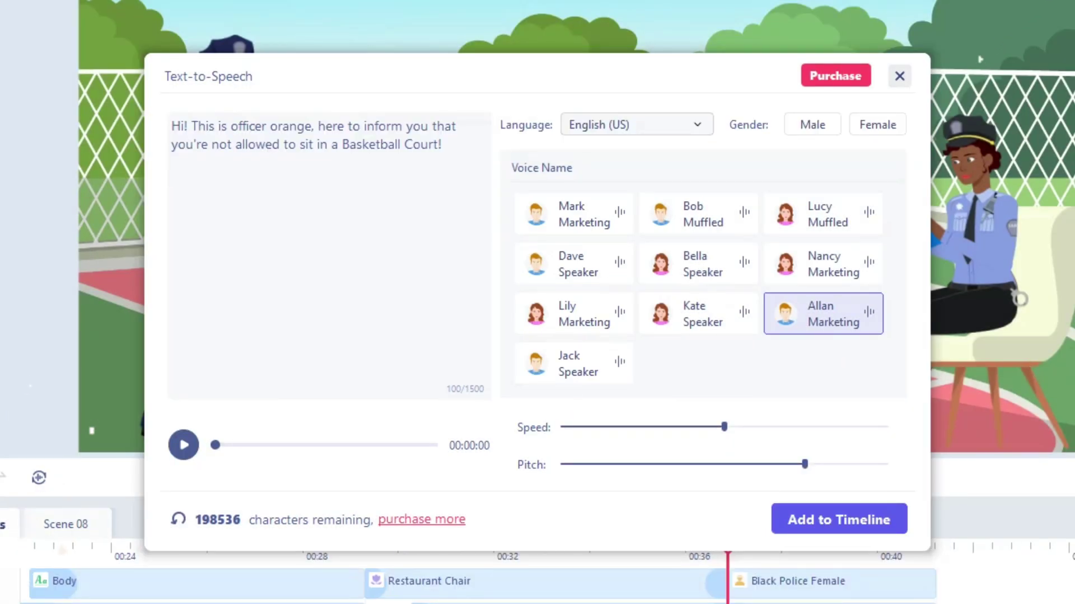
click(899, 75)
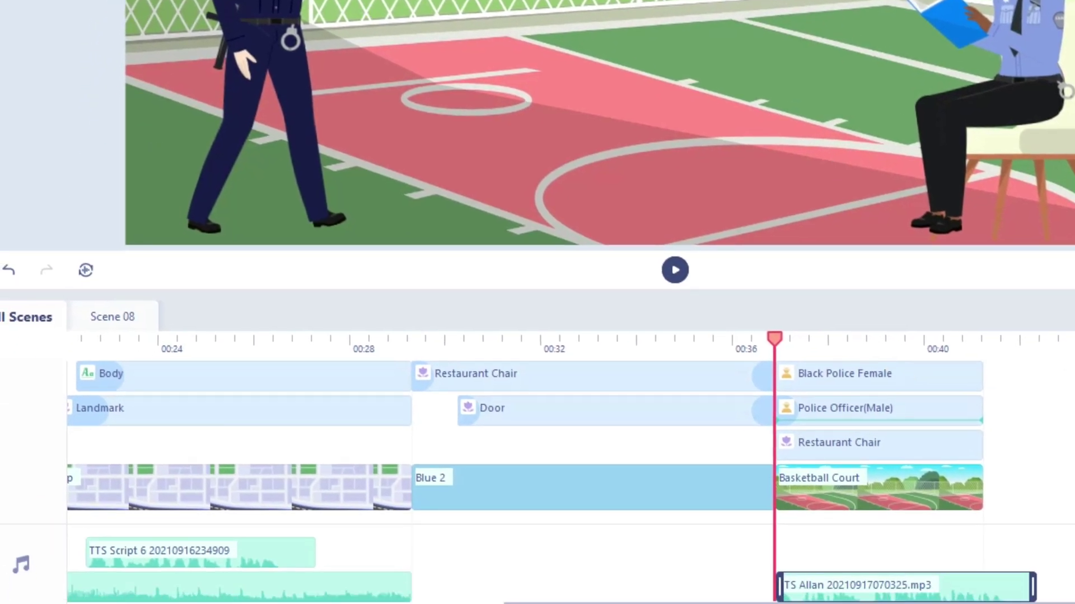
Move the Allan speech clip to the upper audio track under the Basketball Court scene and preview Scene 08.
drag(884, 586, 883, 503)
click(112, 317)
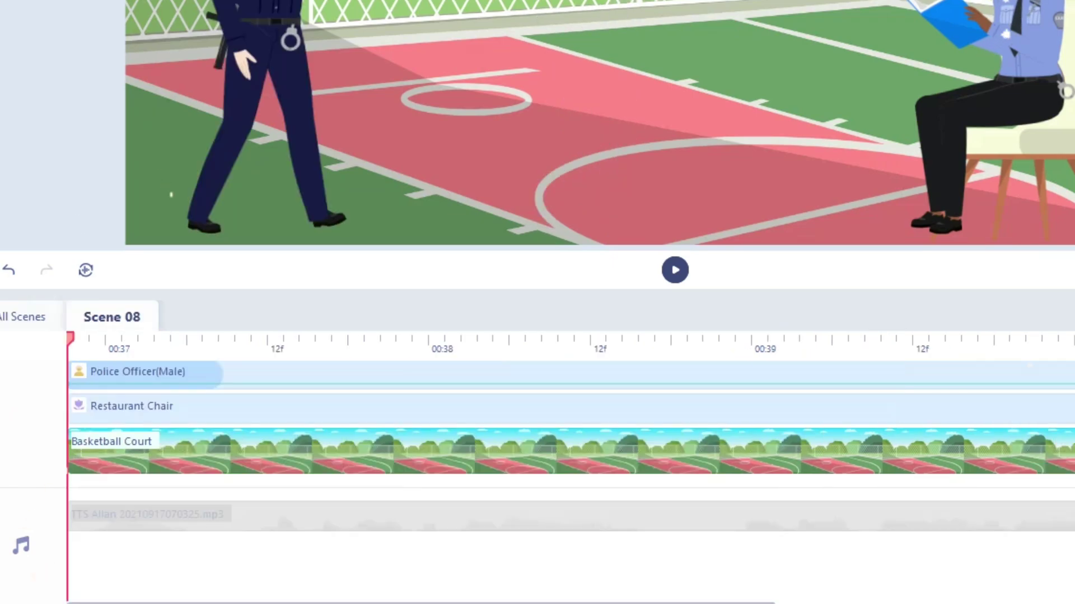
key(space)
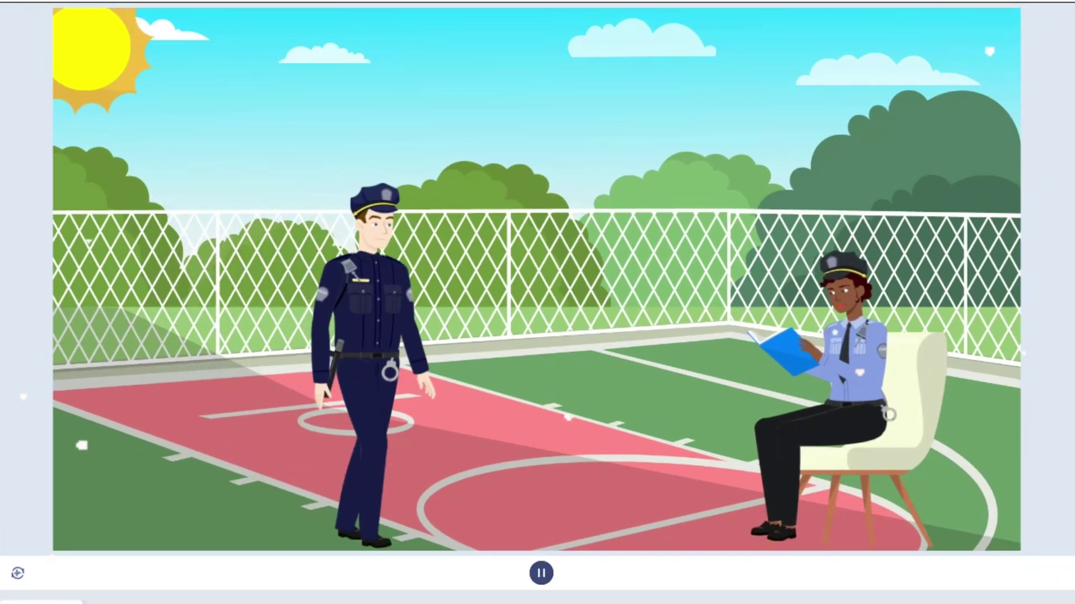